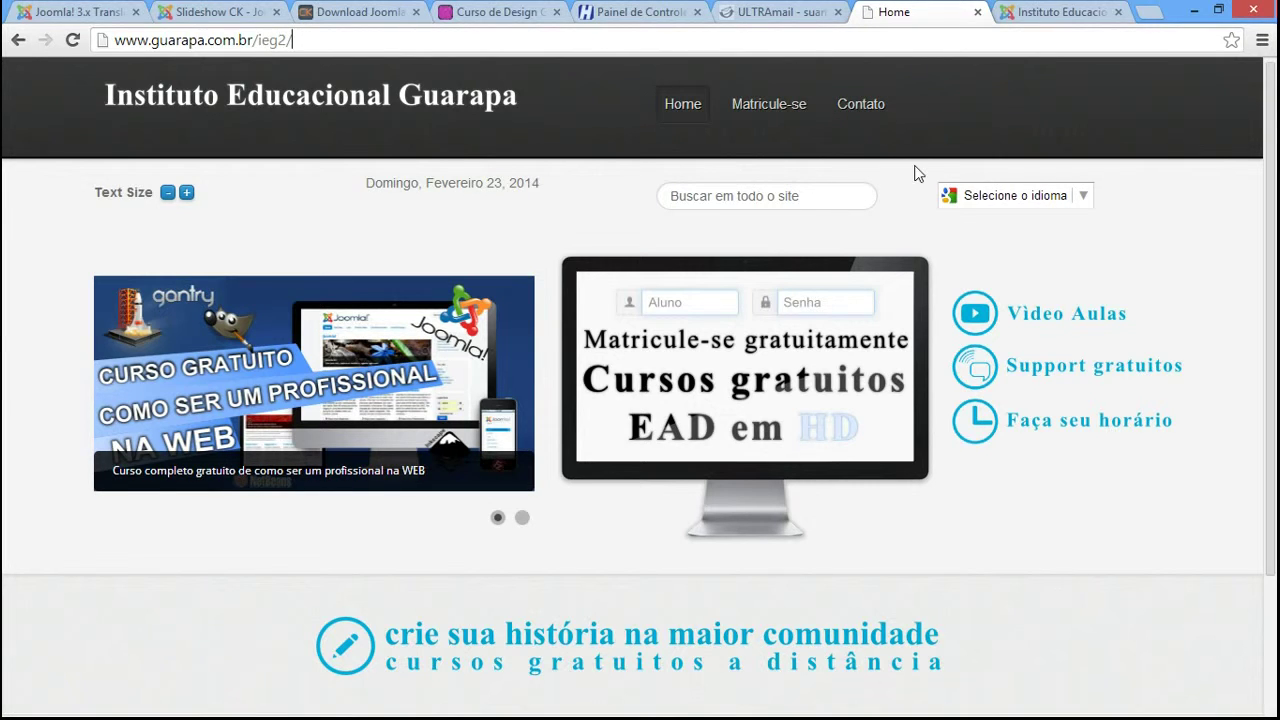
Create a new article titled "Sobre o projeto" in the site's administration
{"action": "left_click", "coordinate": [1070, 10]}
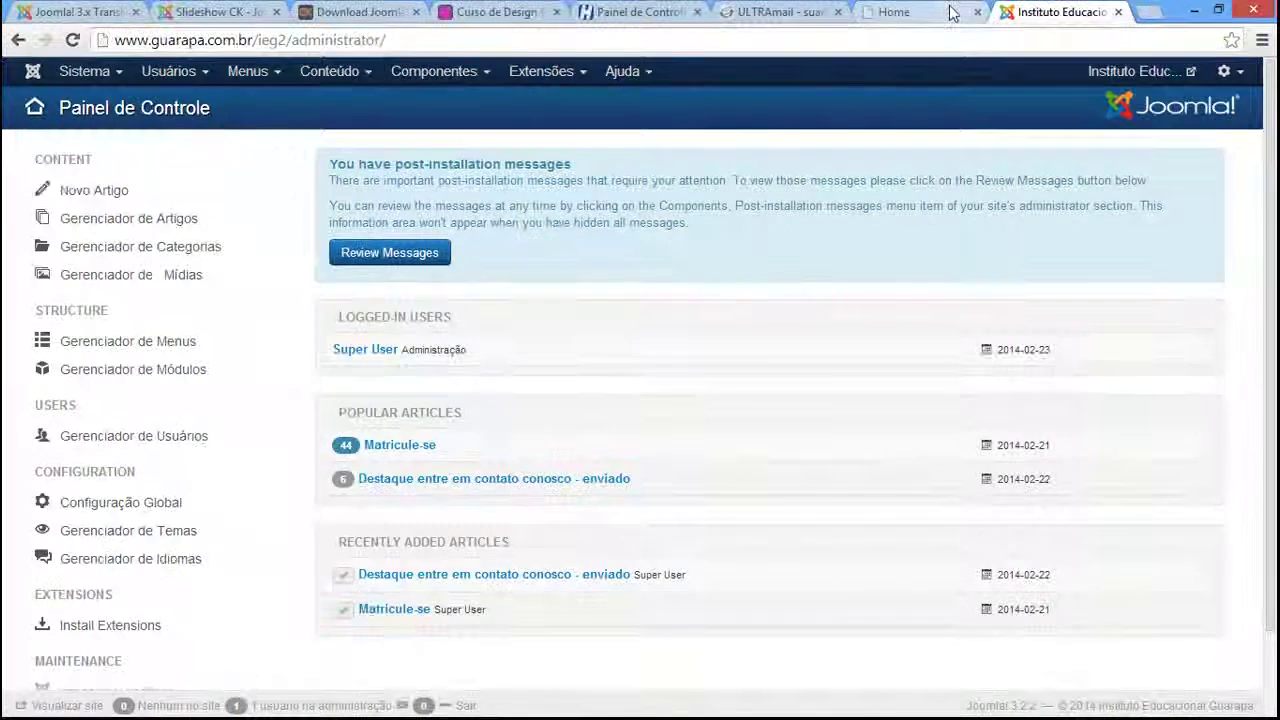
{"action": "left_click", "coordinate": [892, 12]}
{"action": "key", "text": "ctrl+Tab"}
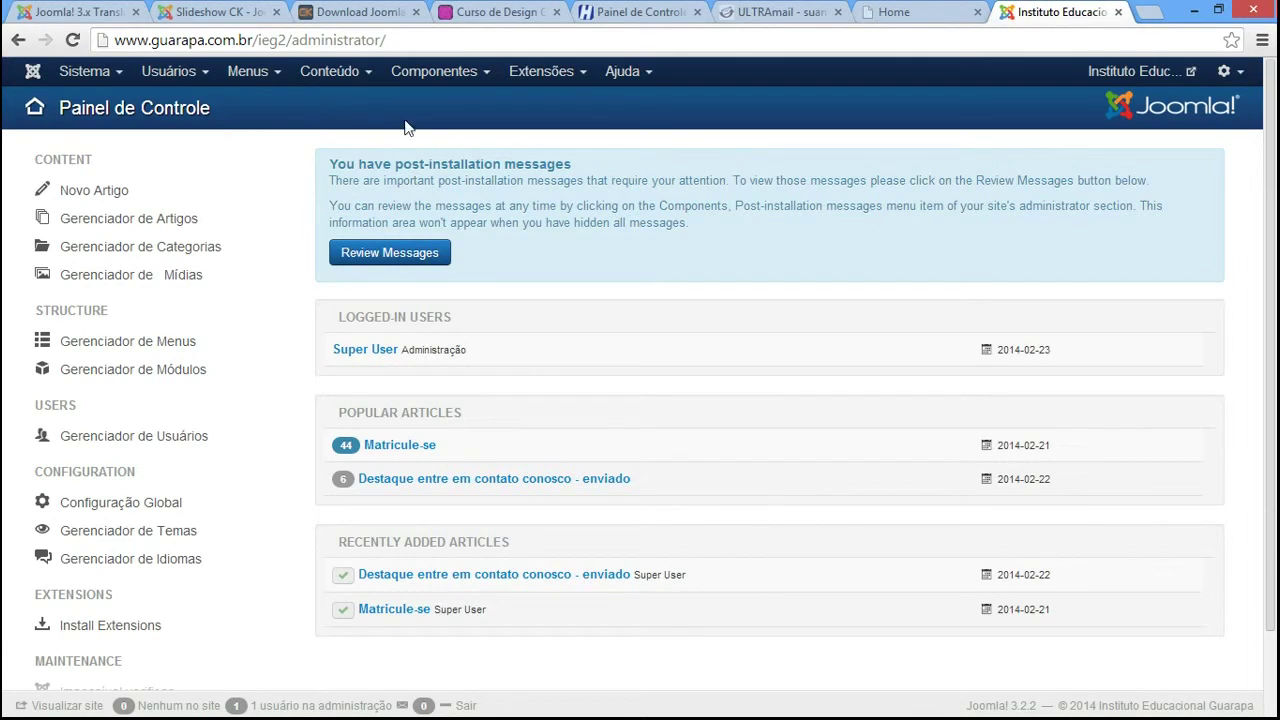
{"action": "left_click", "coordinate": [365, 90]}
{"action": "left_click", "coordinate": [365, 108]}
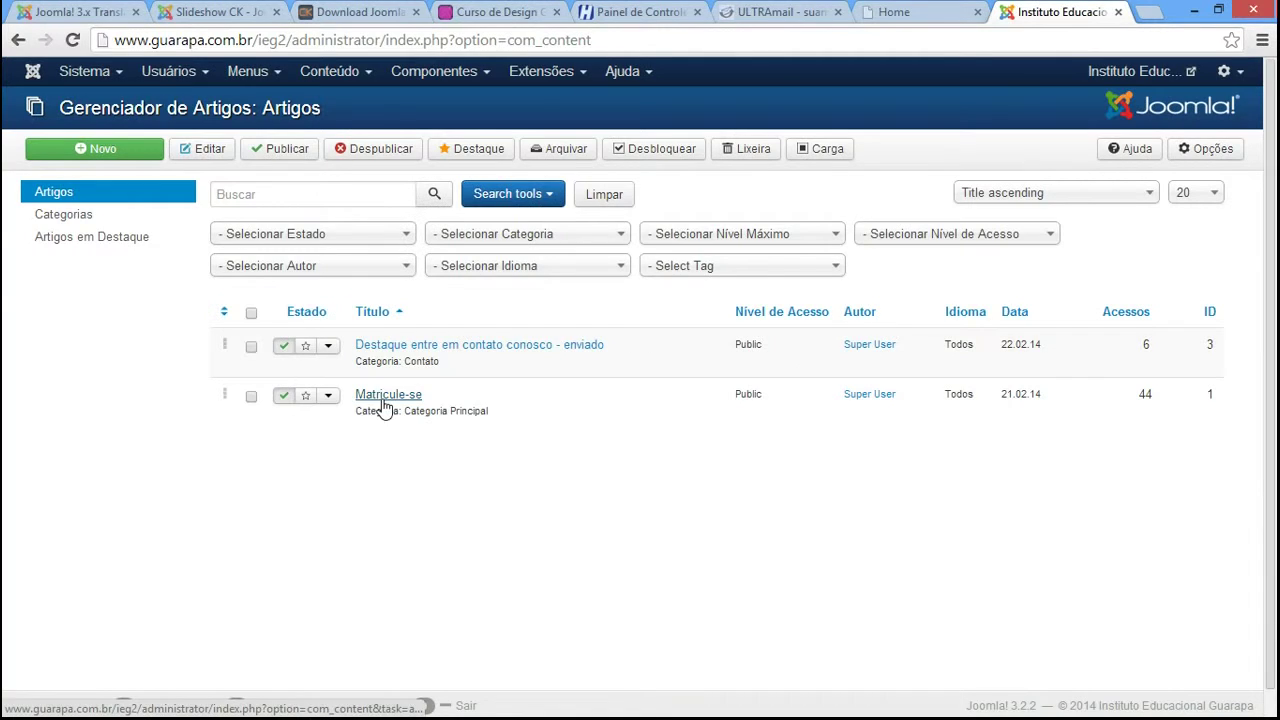
{"action": "left_click", "coordinate": [75, 152]}
{"action": "left_click", "coordinate": [177, 200]}
{"action": "type", "text": "S"}
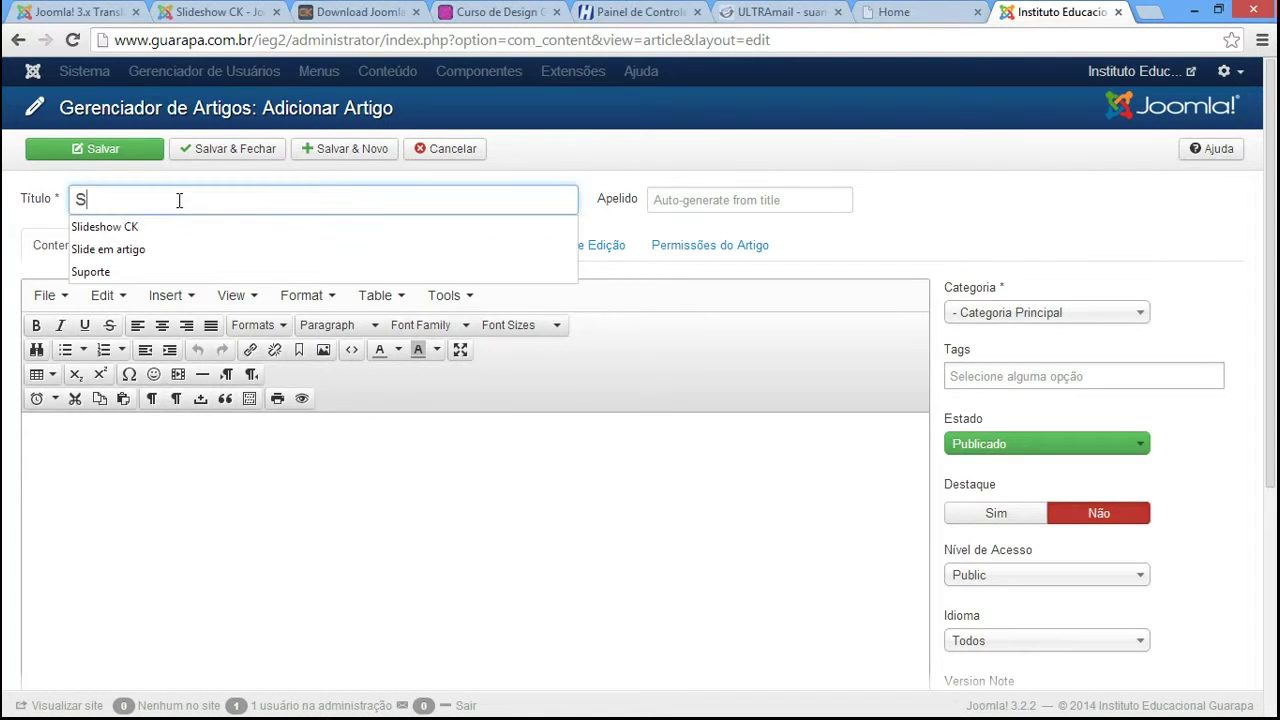
{"action": "type", "text": "obre o pro"}
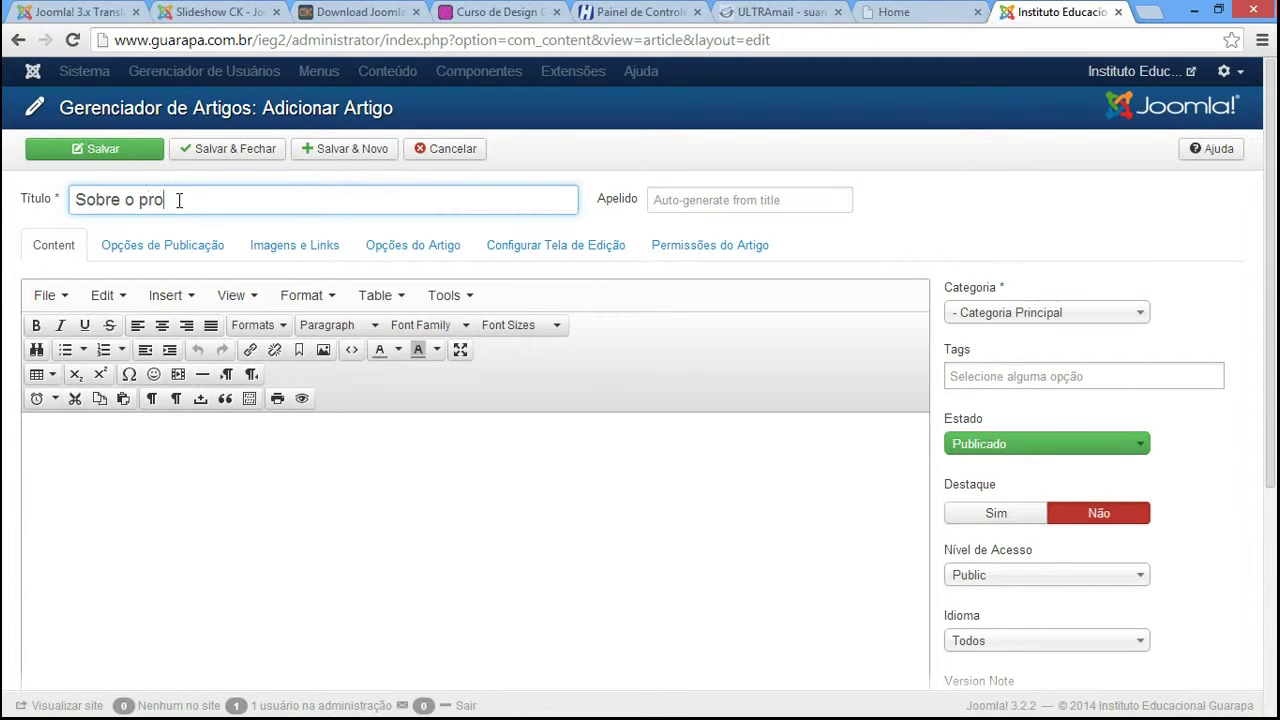
{"action": "type", "text": "jeto"}
Copy the title text "Sobre o projeto" into the article body
{"action": "key", "text": "ctrl+a"}
{"action": "key", "text": "ctrl+c"}
{"action": "left_click", "coordinate": [60, 452]}
{"action": "key", "text": "ctrl+v"}
{"action": "key", "text": "ctrl+a"}
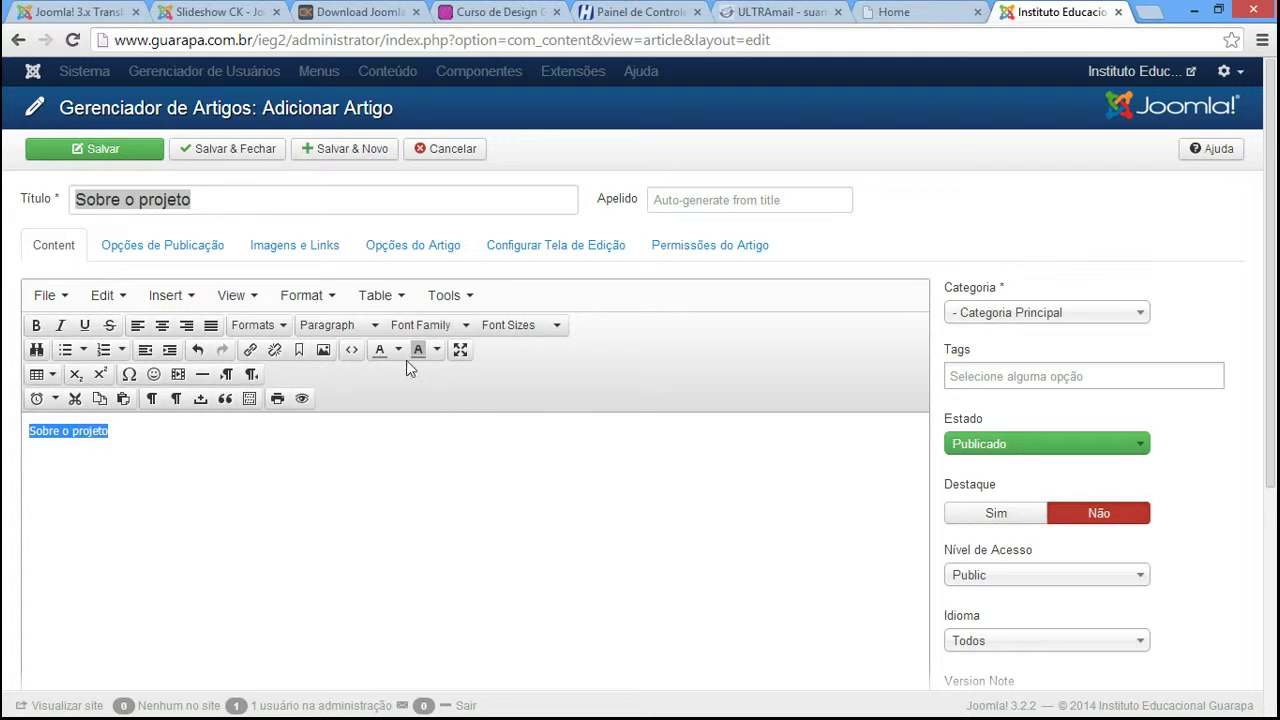
Format the body text "Sobre o projeto" as Header 1, and save and close the article
{"action": "left_click", "coordinate": [371, 326]}
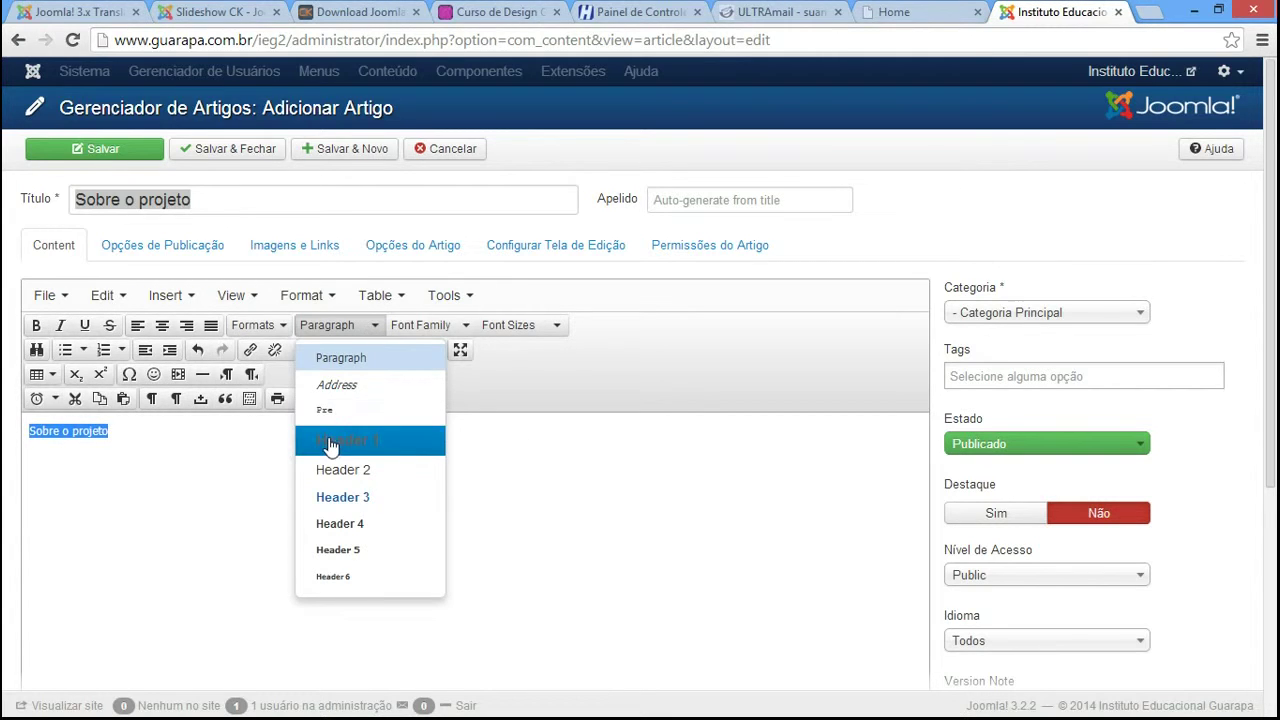
{"action": "left_click", "coordinate": [375, 441]}
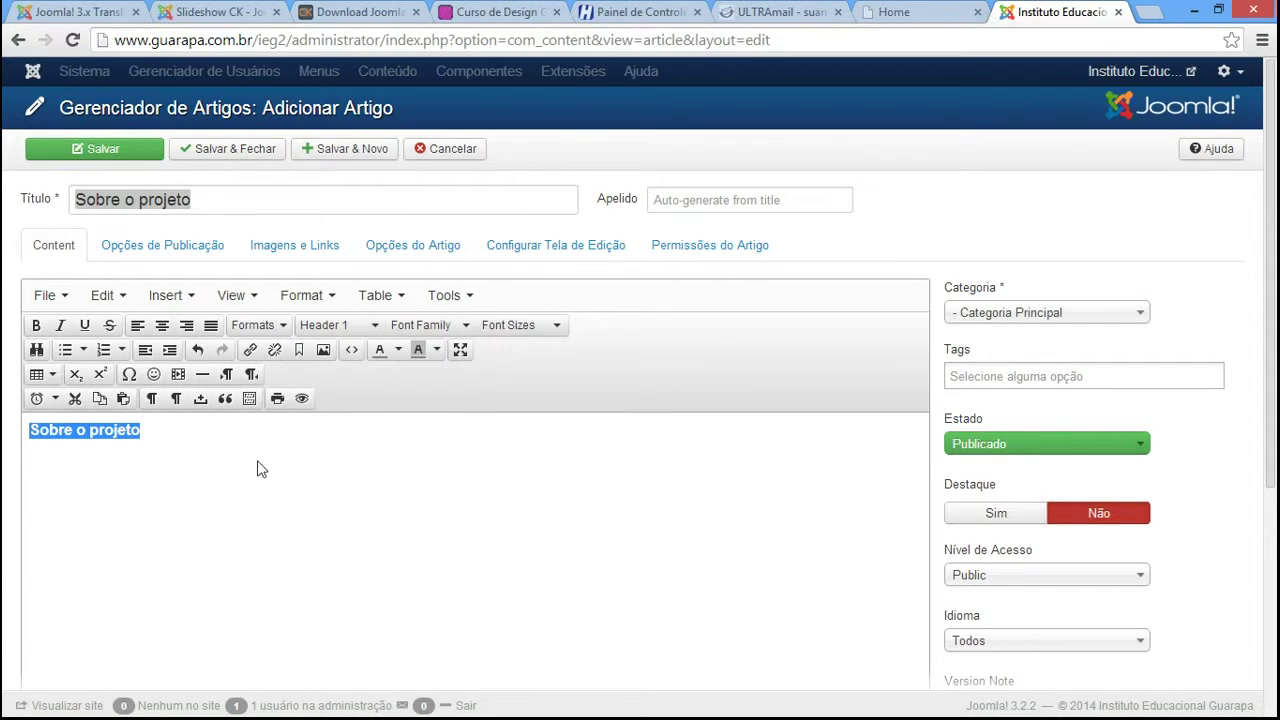
{"action": "left_click", "coordinate": [229, 450]}
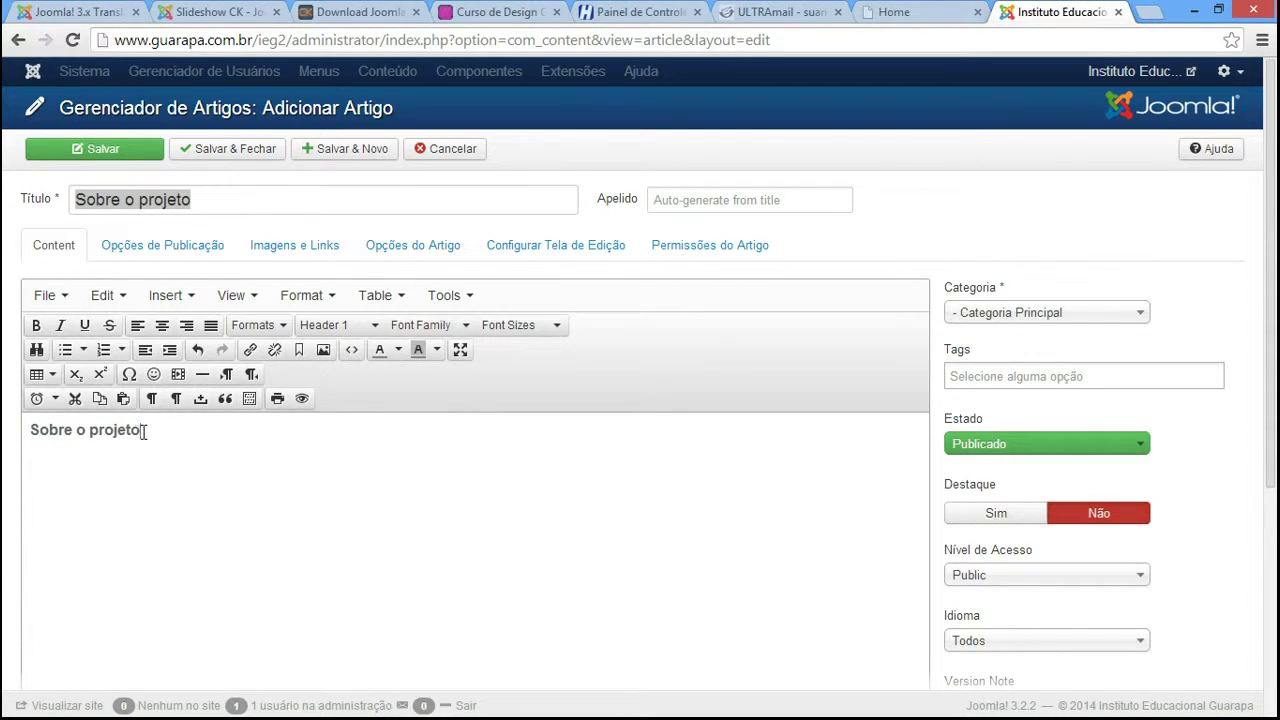
{"action": "left_click_drag", "start_coordinate": [144, 431], "coordinate": [18, 432]}
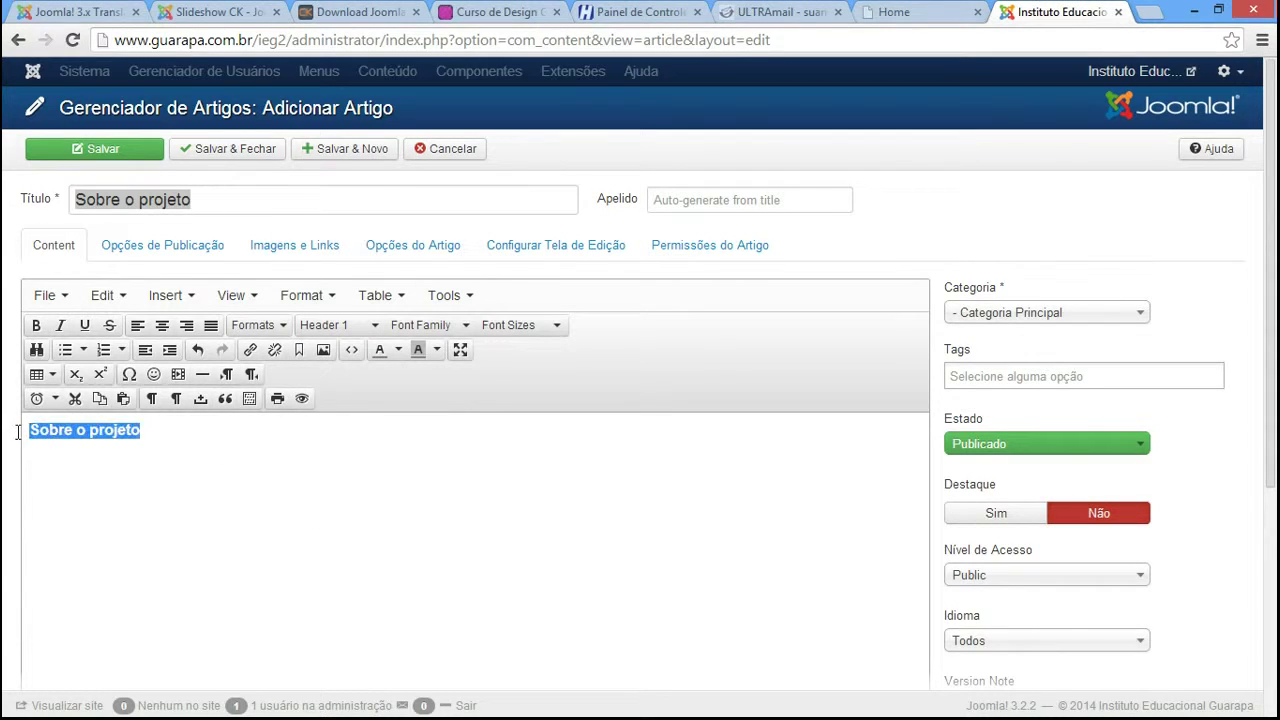
{"action": "left_click", "coordinate": [240, 149]}
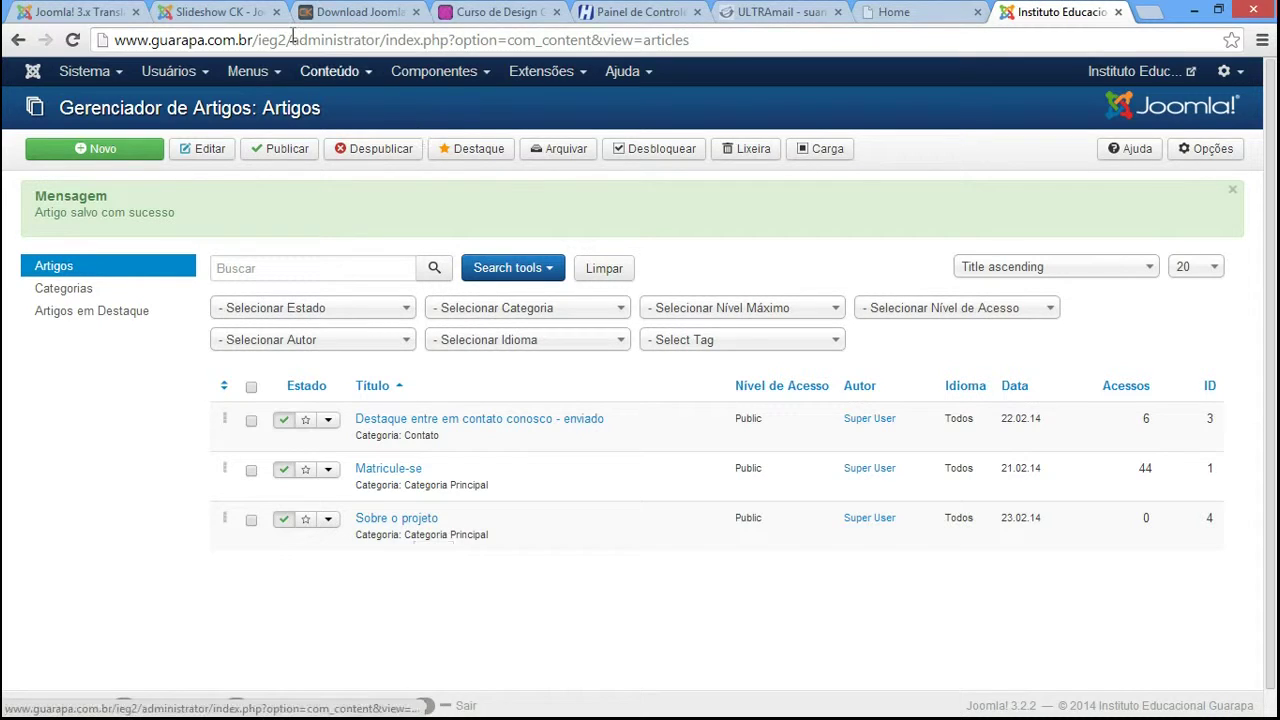
Start a new item in the Menu principal and set its item type to Único Artigo
{"action": "left_click", "coordinate": [257, 73]}
{"action": "mouse_move", "coordinate": [272, 150]}
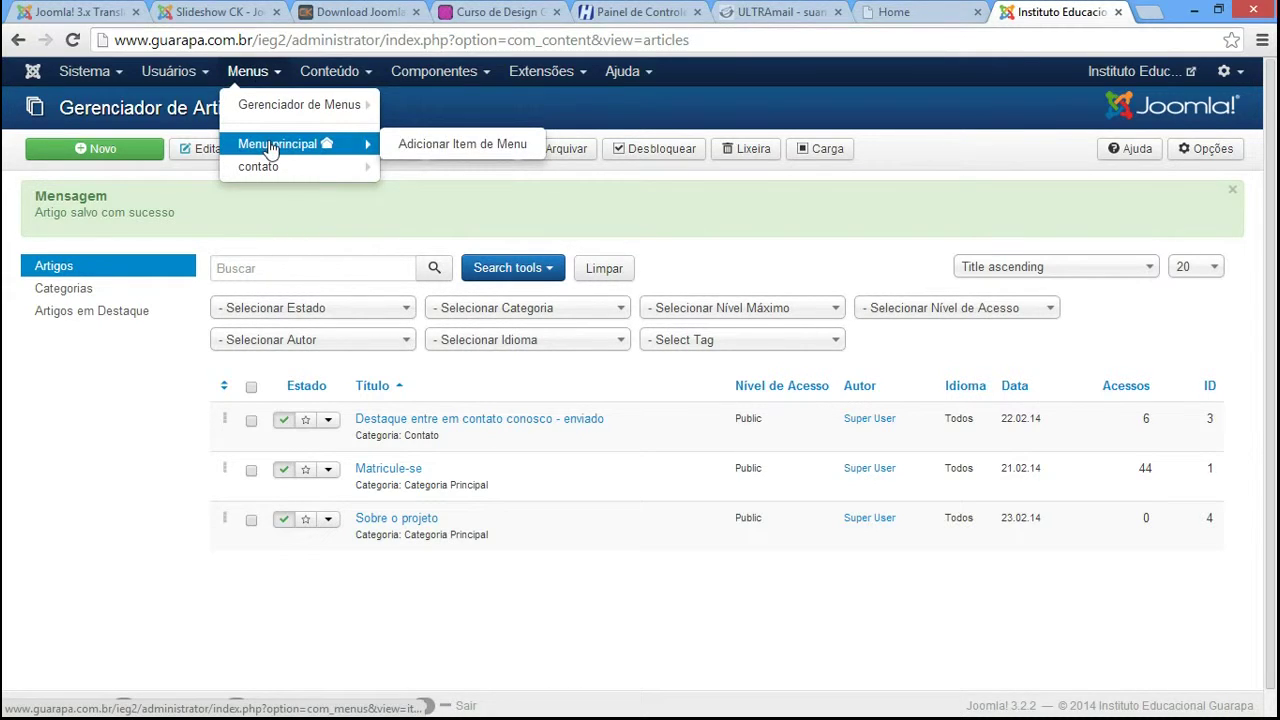
{"action": "left_click", "coordinate": [885, 12]}
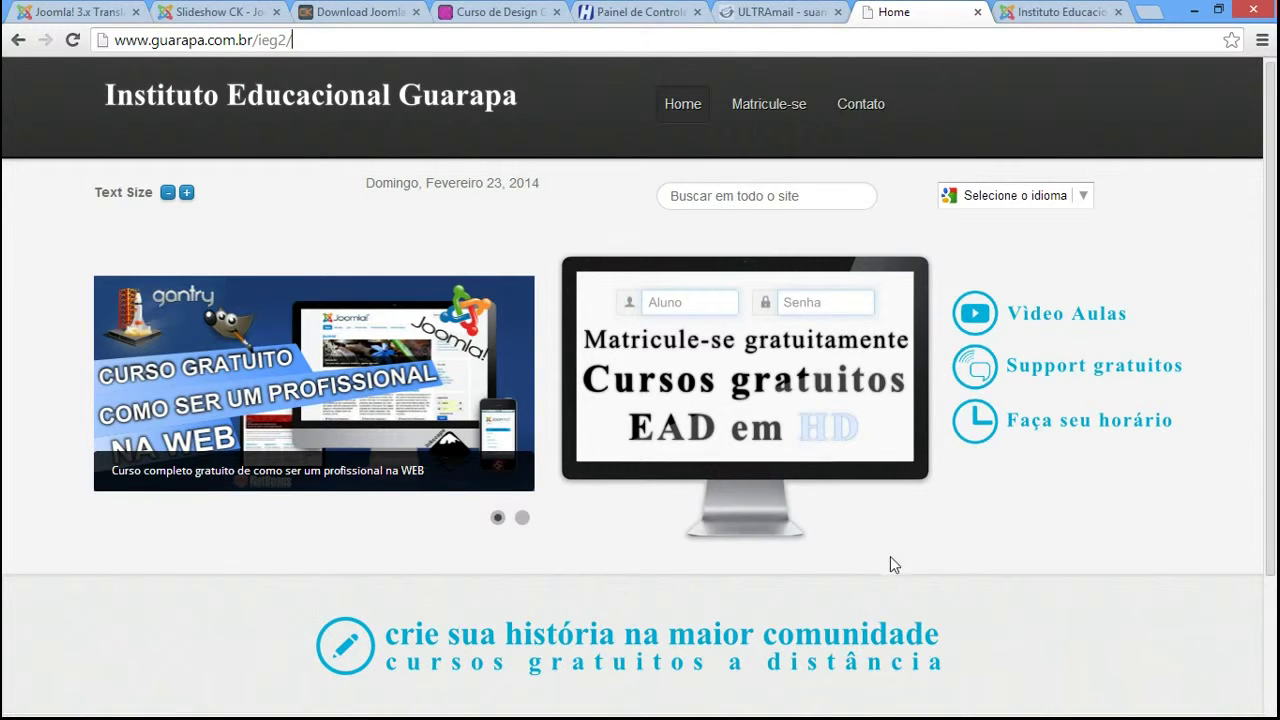
{"action": "left_click", "coordinate": [1035, 10]}
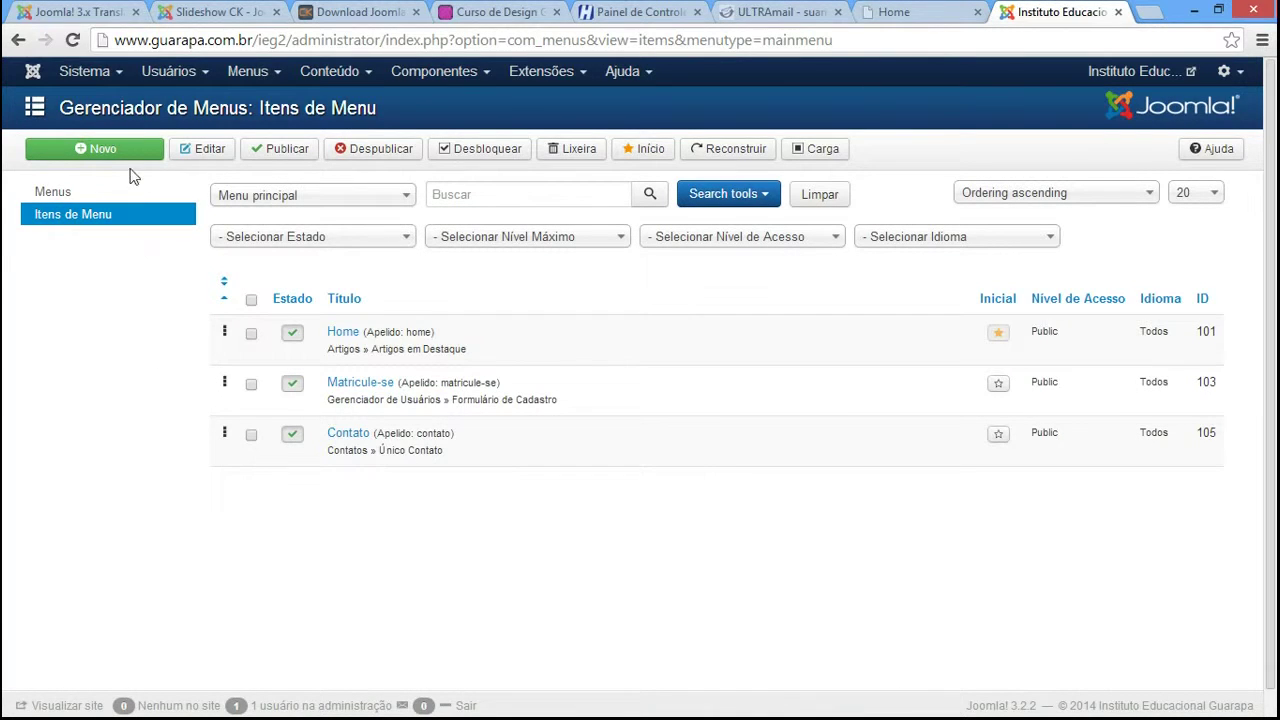
{"action": "left_click", "coordinate": [73, 163]}
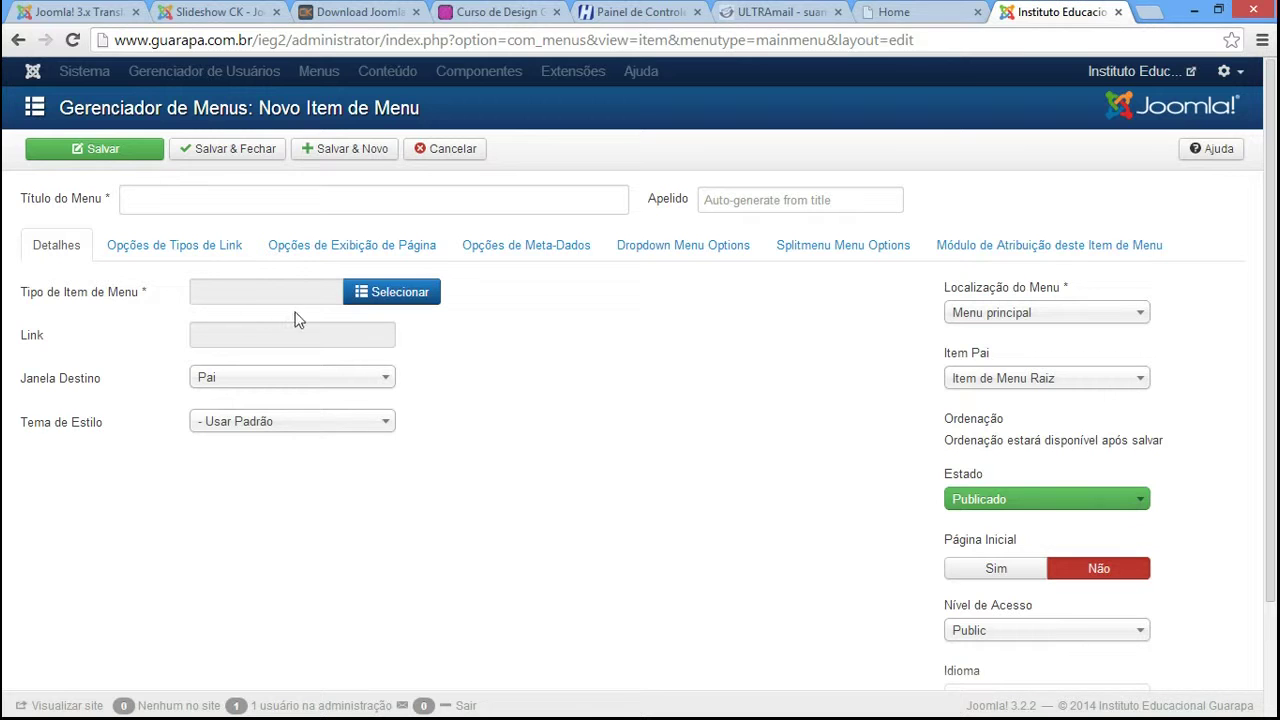
{"action": "left_click", "coordinate": [368, 293]}
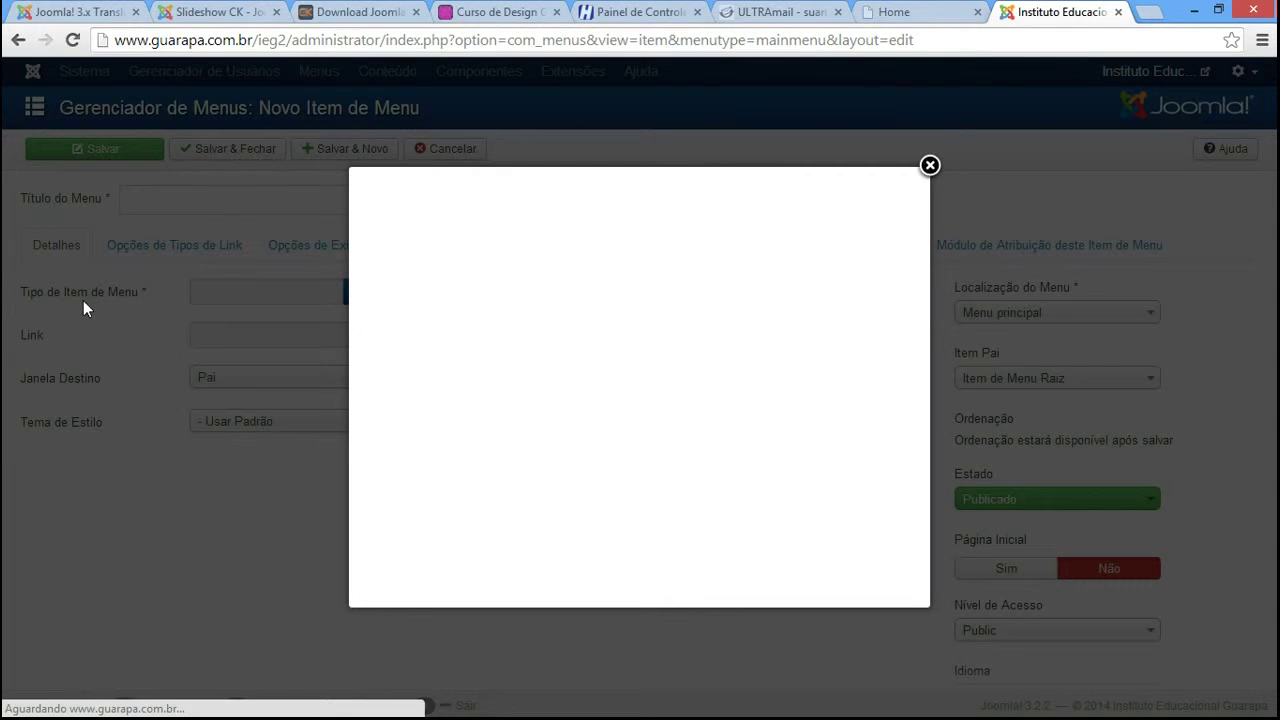
{"action": "left_click", "coordinate": [405, 194]}
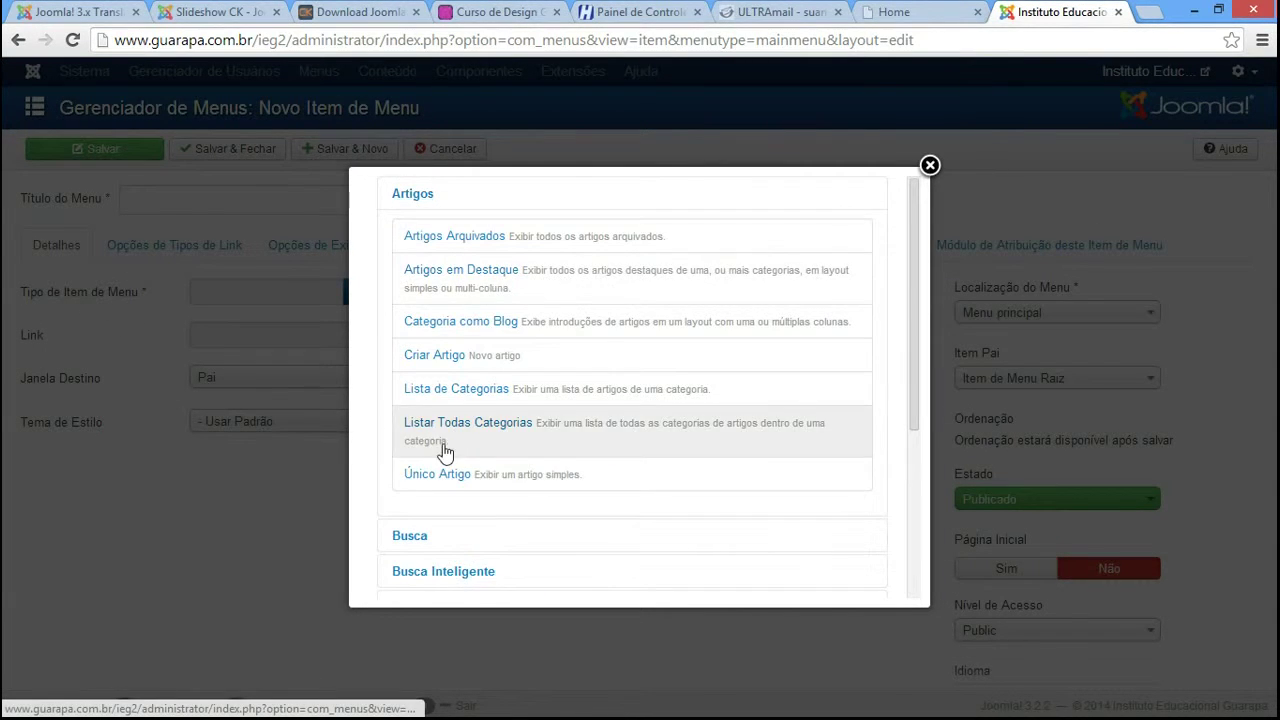
{"action": "left_click", "coordinate": [436, 477]}
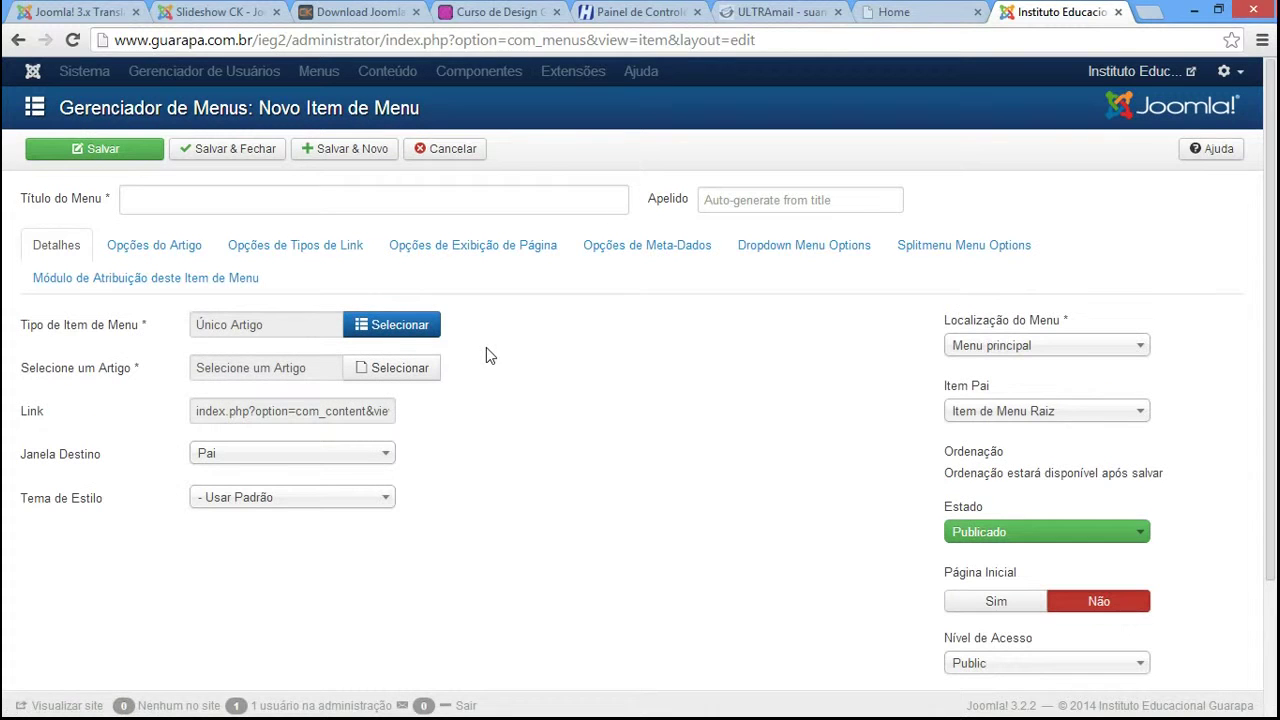
Choose "Sobre o projeto" as the menu item's article and review the available parent items, keeping Item de Menu Raiz
{"action": "left_click", "coordinate": [371, 367]}
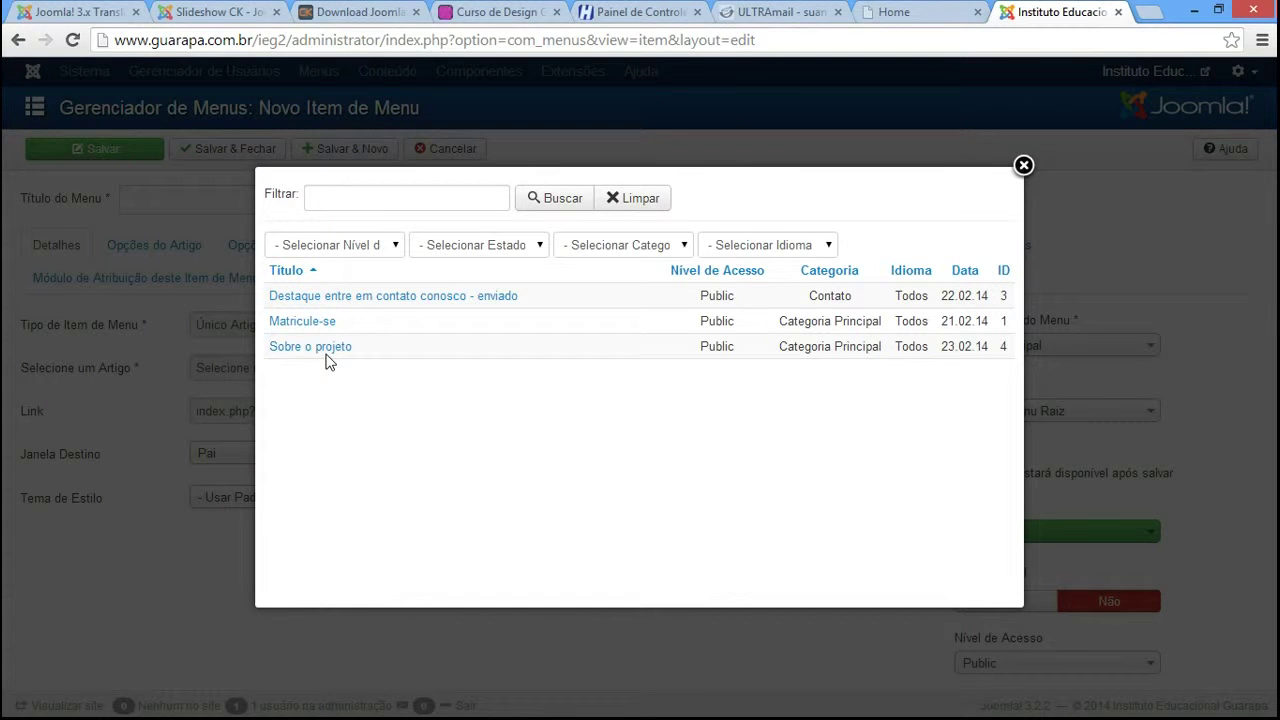
{"action": "left_click", "coordinate": [327, 350]}
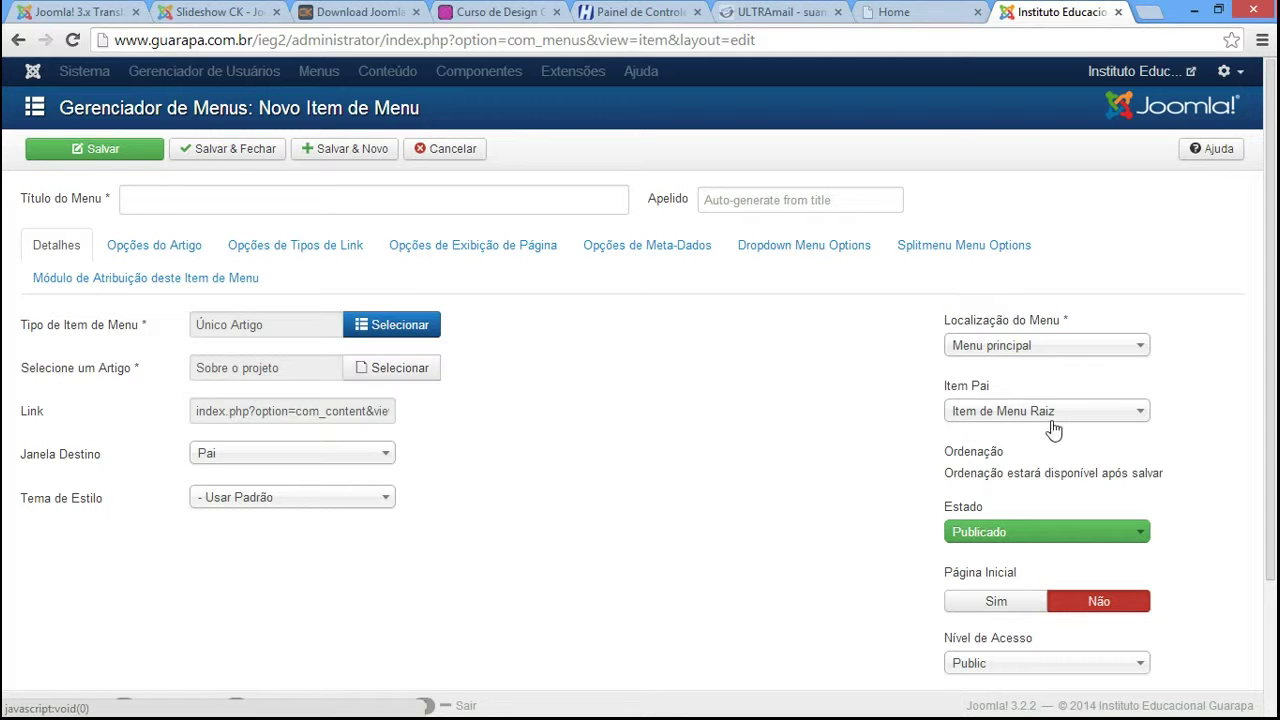
{"action": "left_click", "coordinate": [1010, 412]}
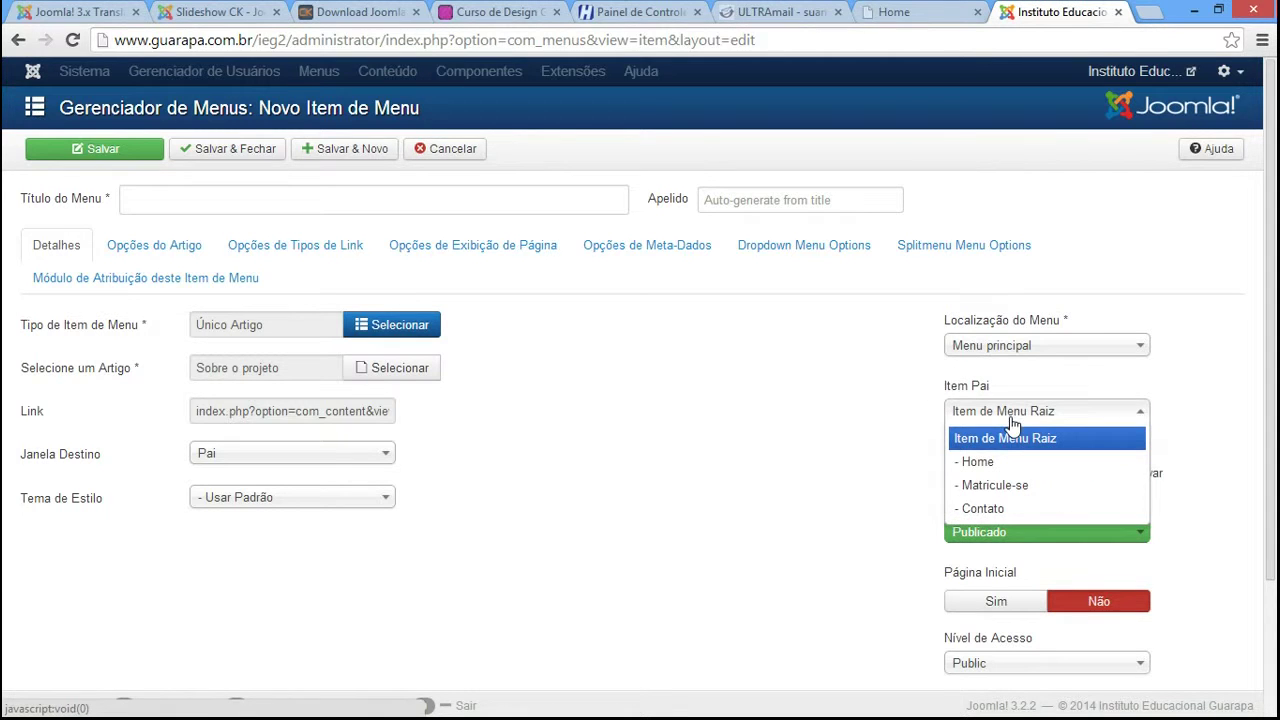
{"action": "left_click", "coordinate": [900, 12]}
{"action": "left_click", "coordinate": [1030, 12]}
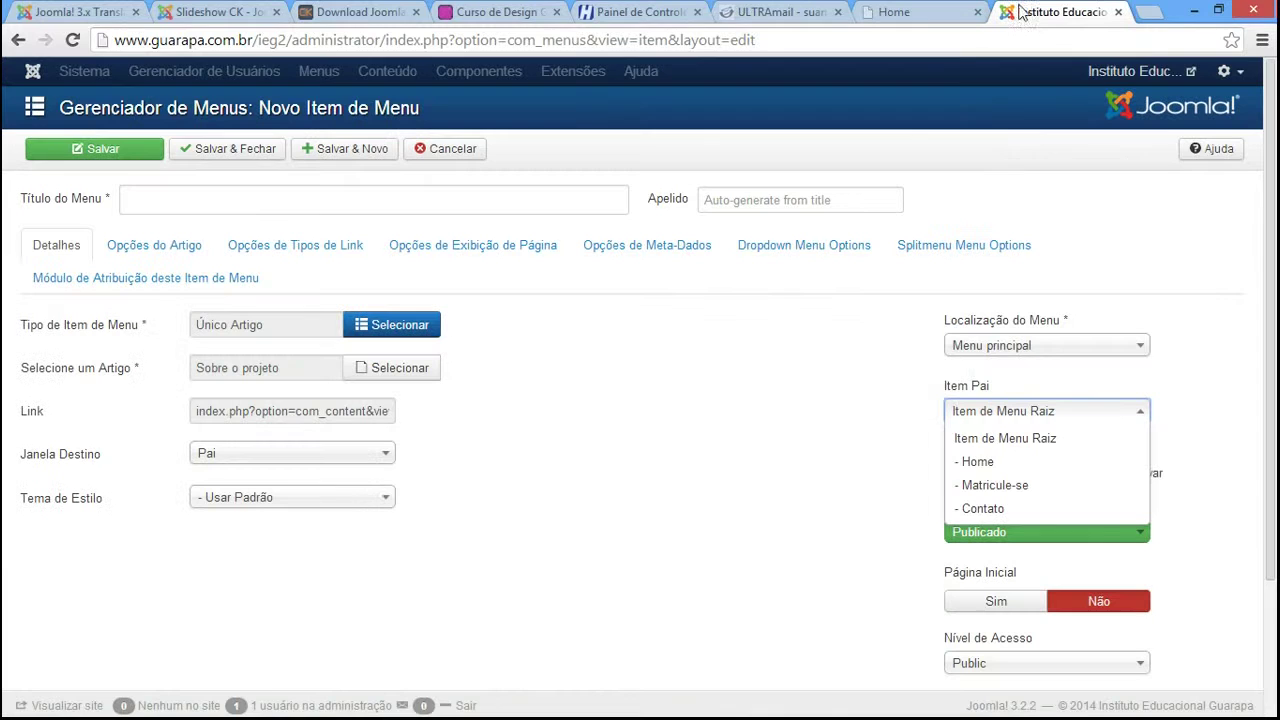
{"action": "left_click", "coordinate": [840, 464]}
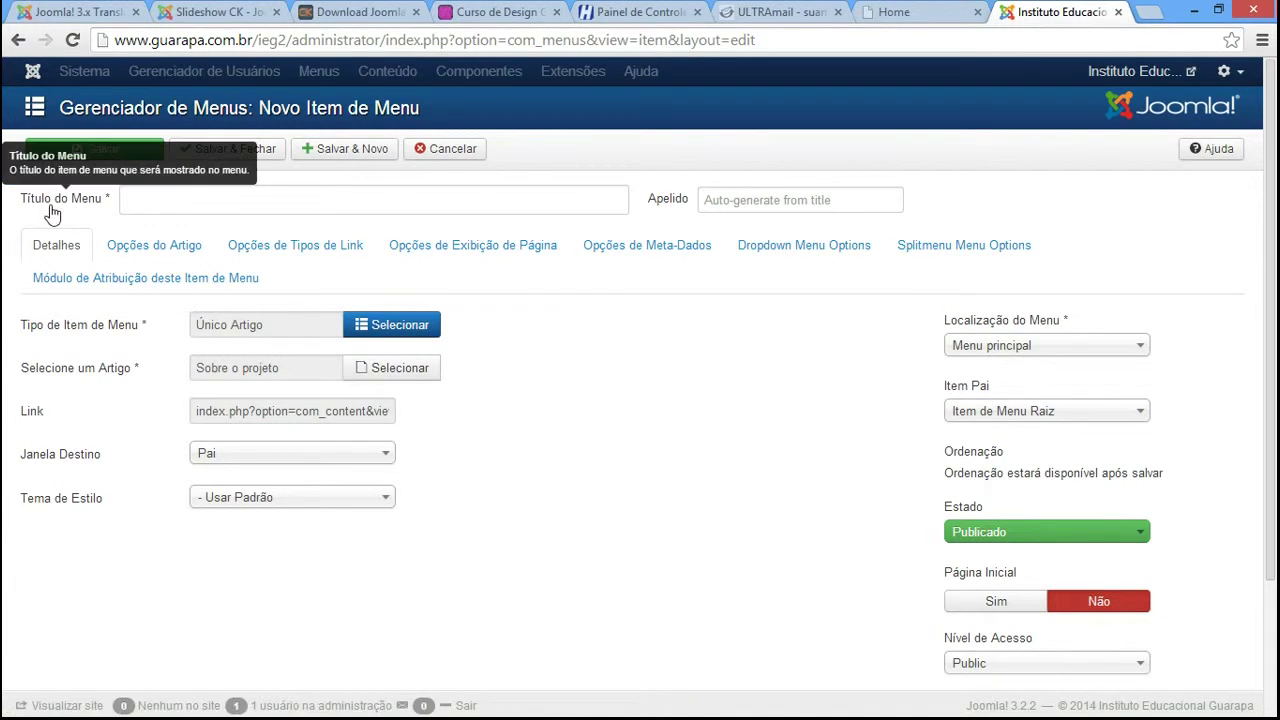
Title the menu item "Sobre o projeto", save it and check the navigation on the site's home page
{"action": "left_click", "coordinate": [178, 201]}
{"action": "type", "text": "So"}
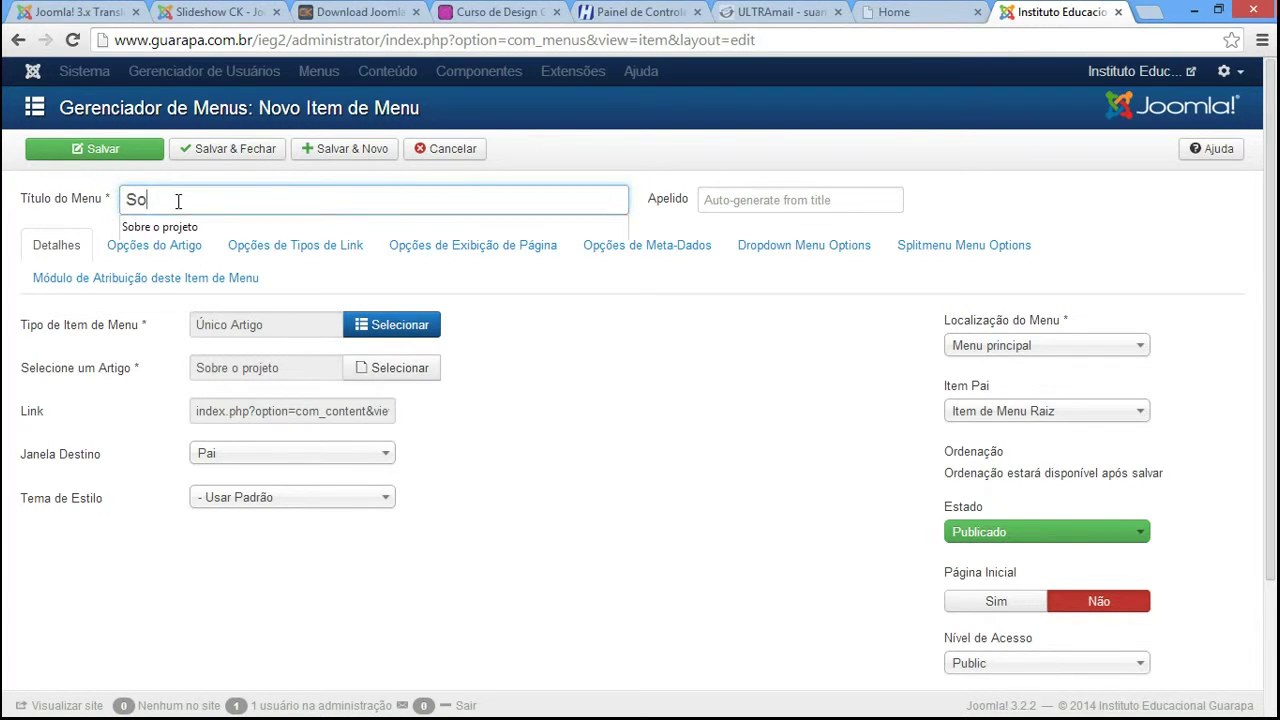
{"action": "type", "text": "bre o"}
{"action": "left_click", "coordinate": [160, 227]}
{"action": "left_click", "coordinate": [106, 149]}
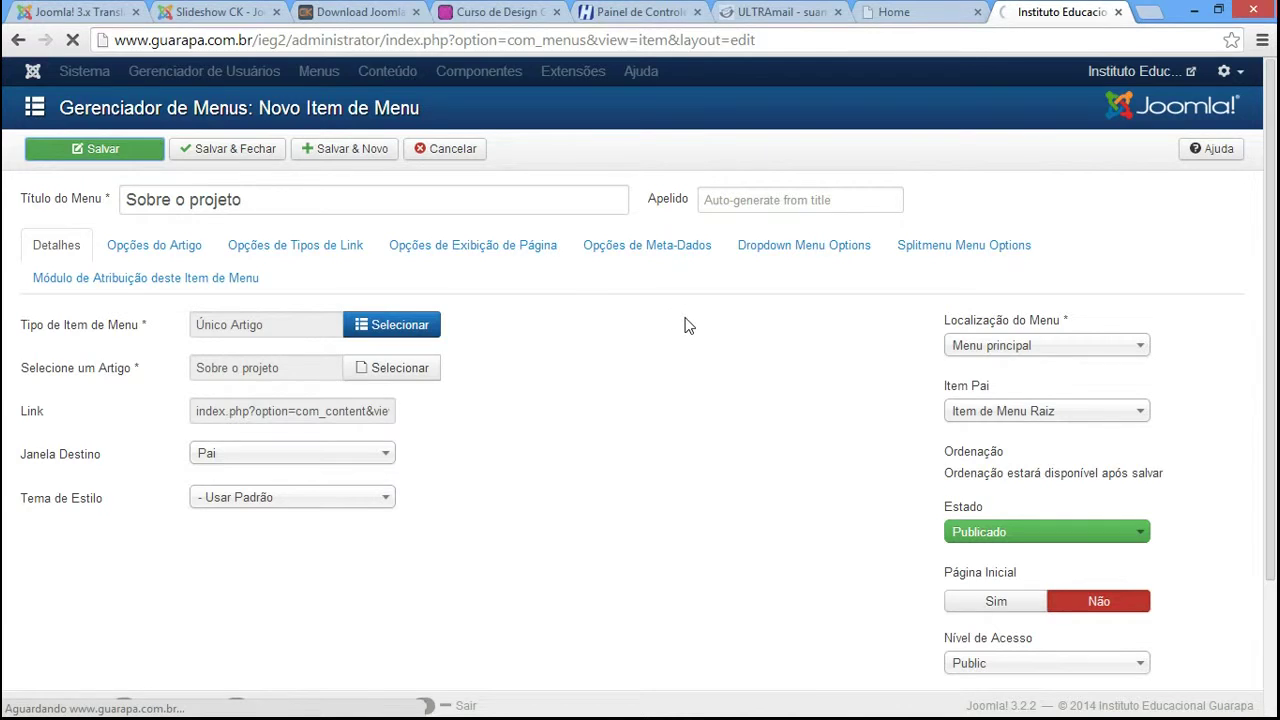
{"action": "left_click", "coordinate": [893, 12]}
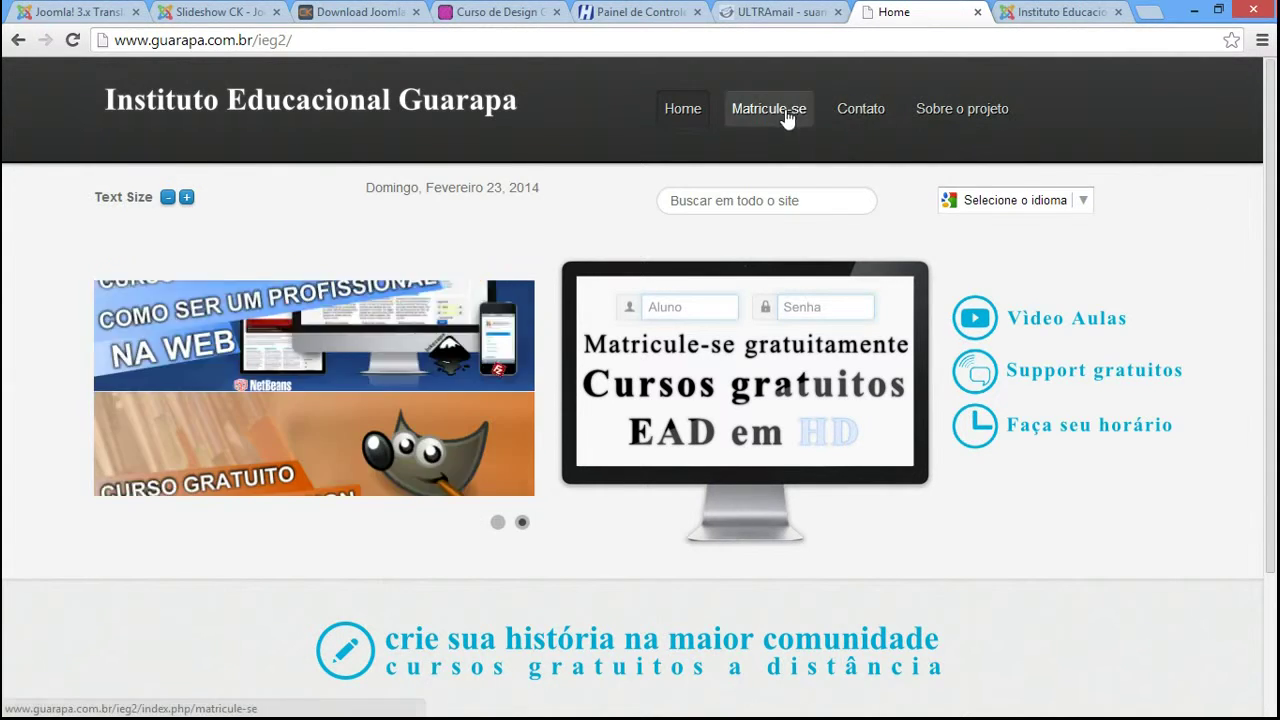
{"action": "key", "text": "ctrl+Tab"}
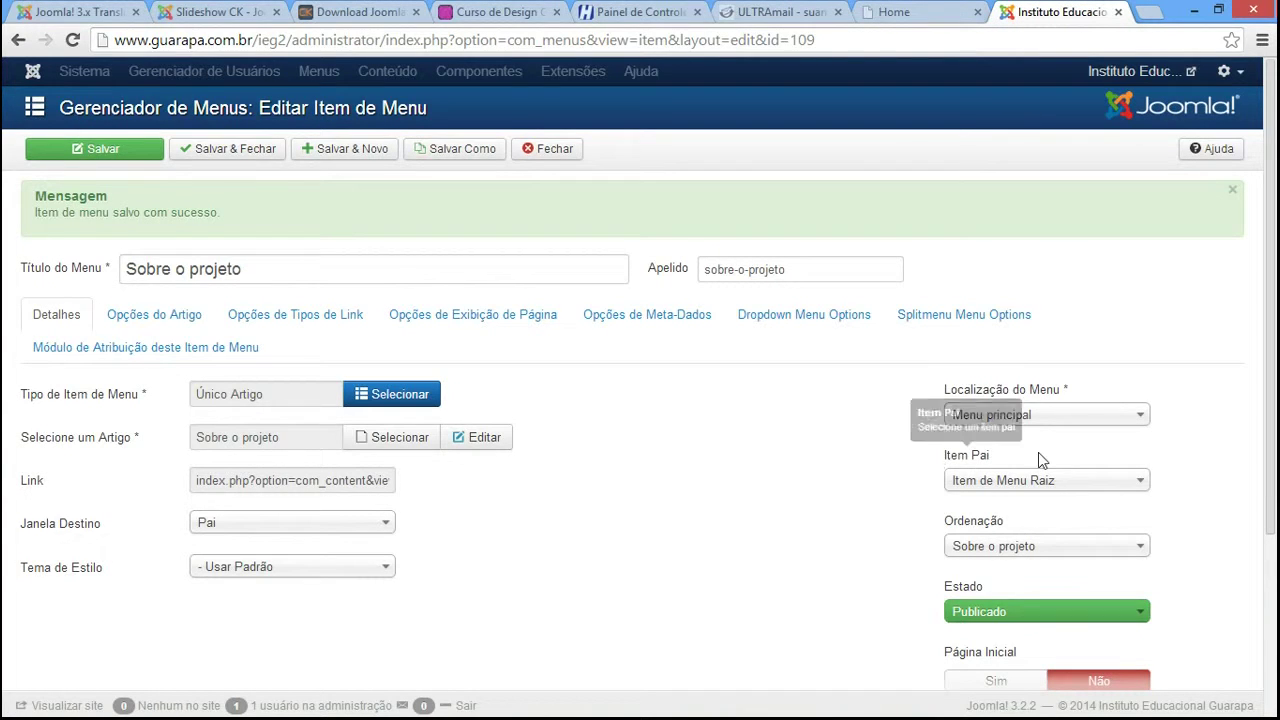
Set Contato as the parent item of the "Sobre o projeto" menu item and save the change
{"action": "left_click", "coordinate": [1018, 482]}
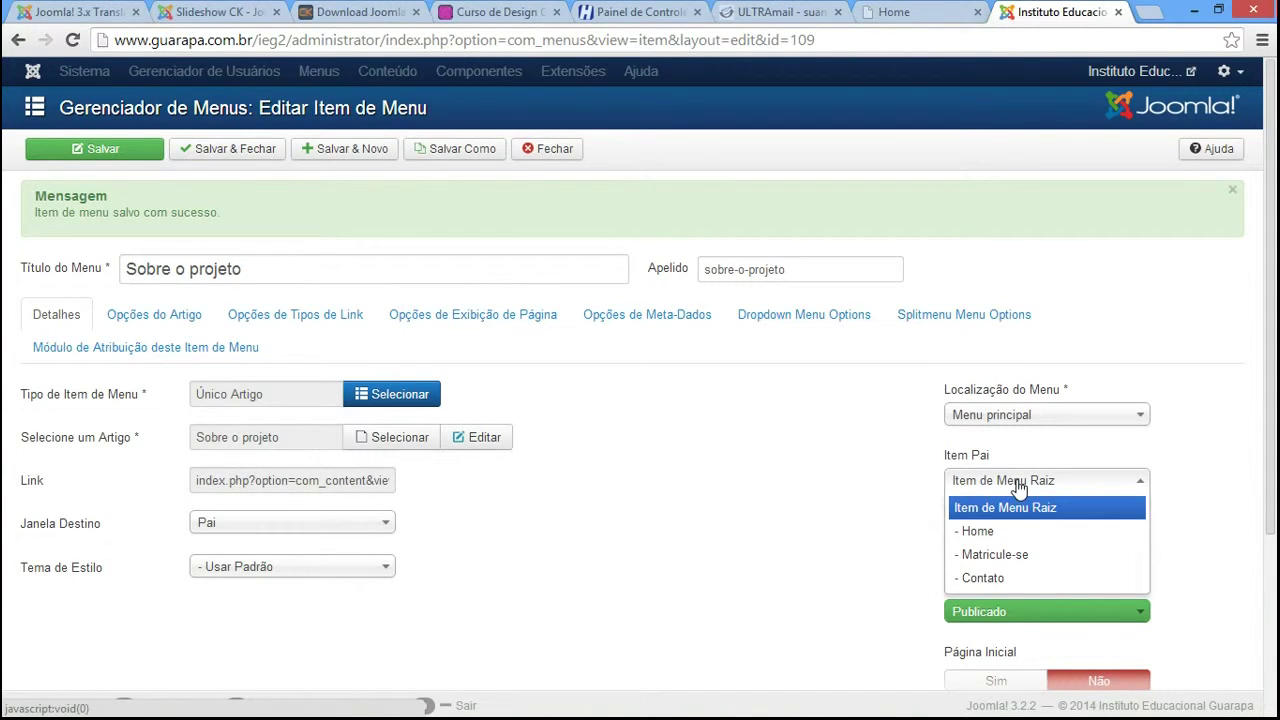
{"action": "left_click", "coordinate": [1012, 578]}
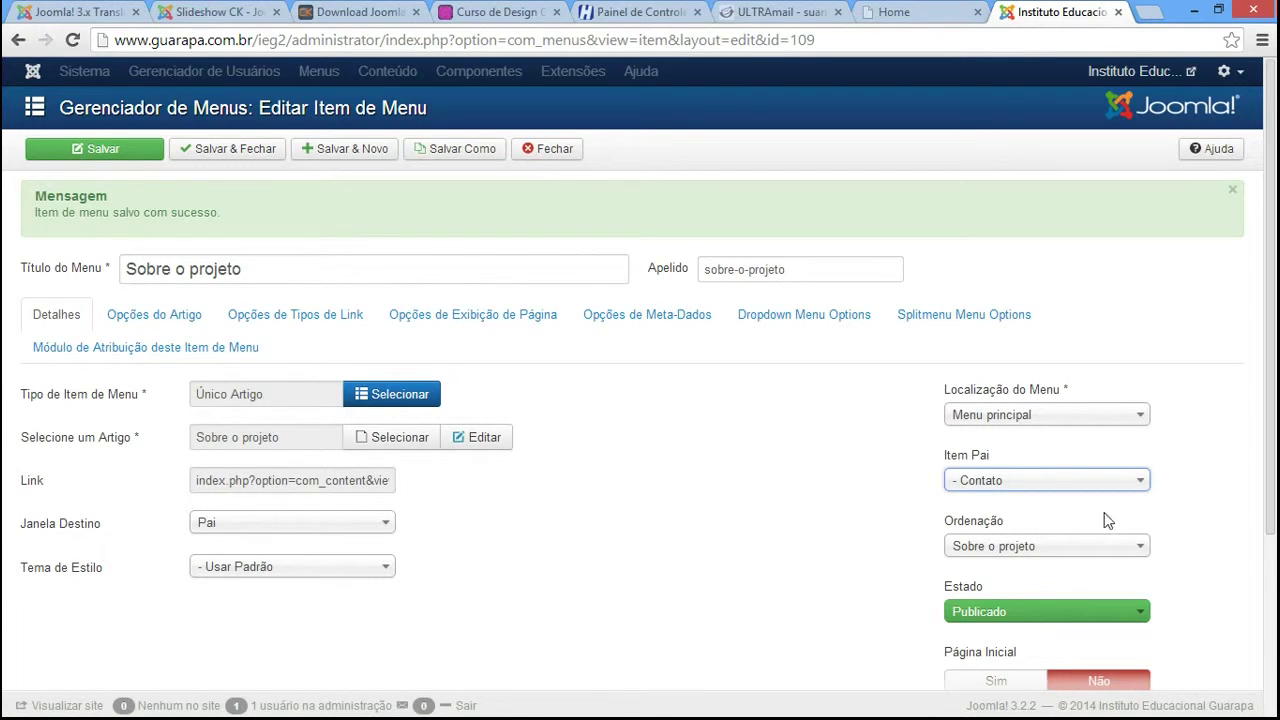
{"action": "left_click", "coordinate": [988, 490]}
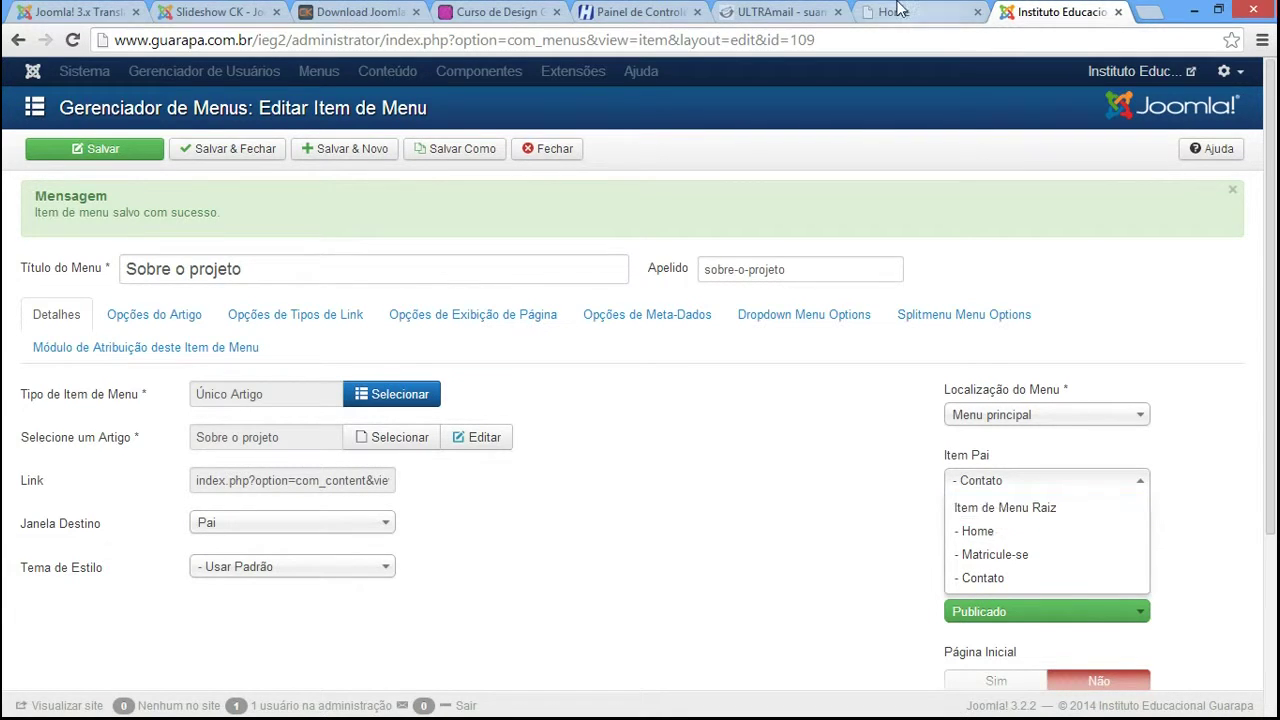
{"action": "left_click", "coordinate": [925, 12]}
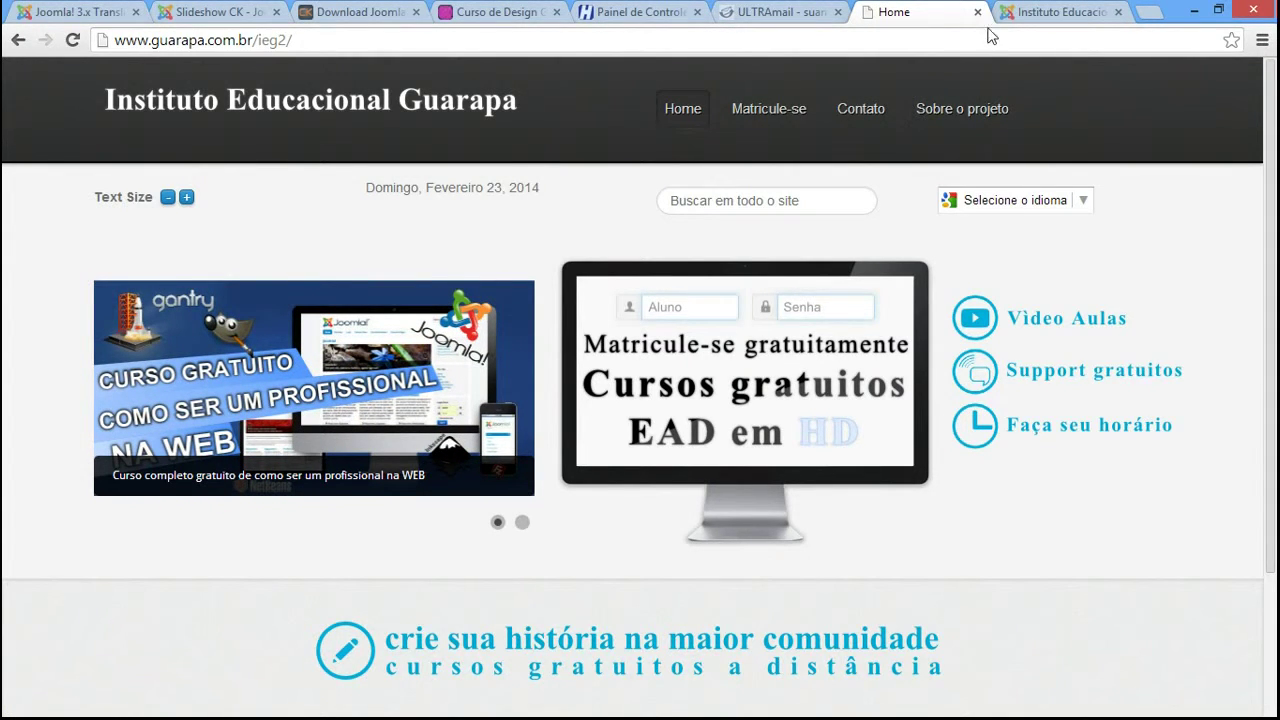
{"action": "left_click", "coordinate": [1014, 14]}
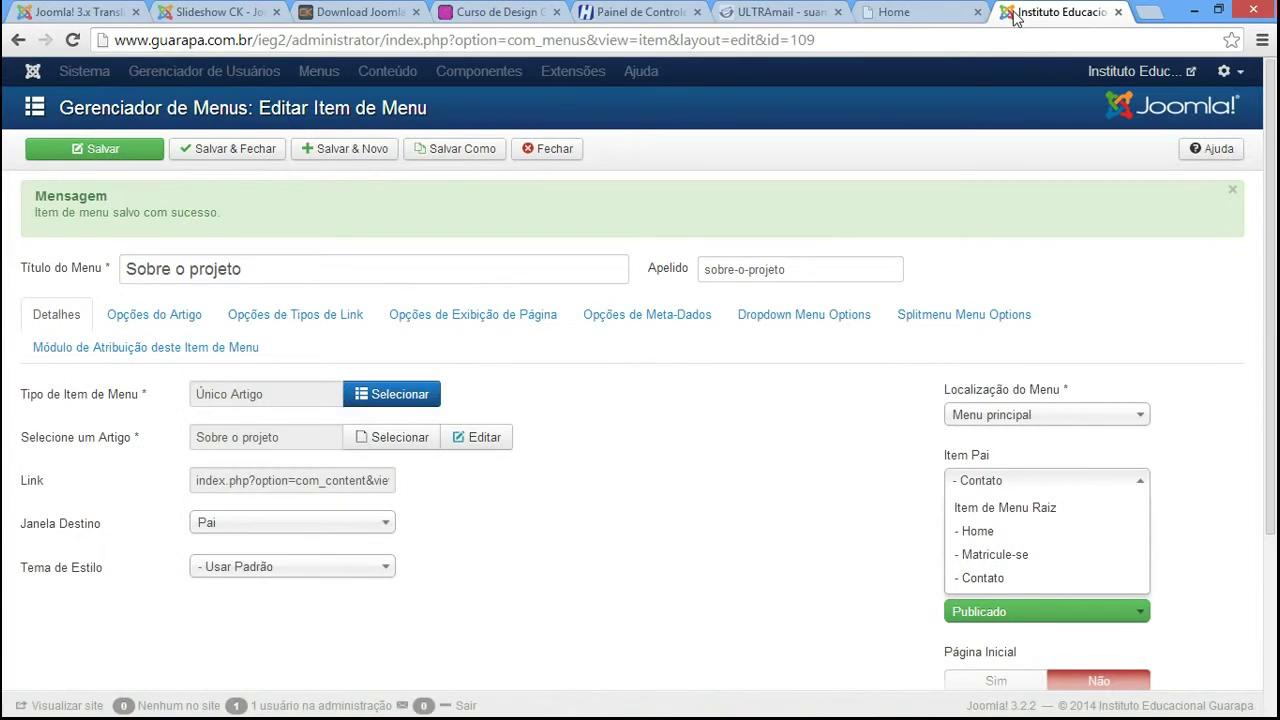
{"action": "left_click", "coordinate": [1027, 578]}
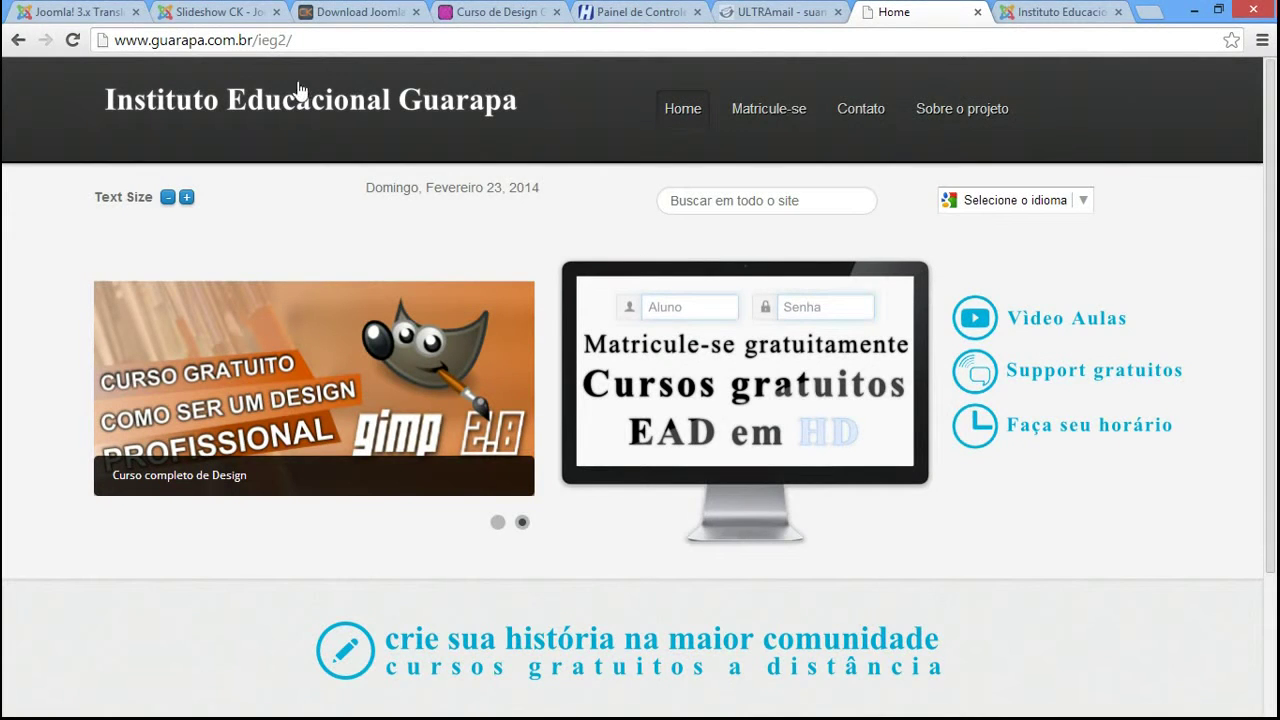
Reload the site's home page to check the Contato submenu, and return to the menu item's edit form
{"action": "left_click", "coordinate": [314, 42]}
{"action": "key", "text": "Return"}
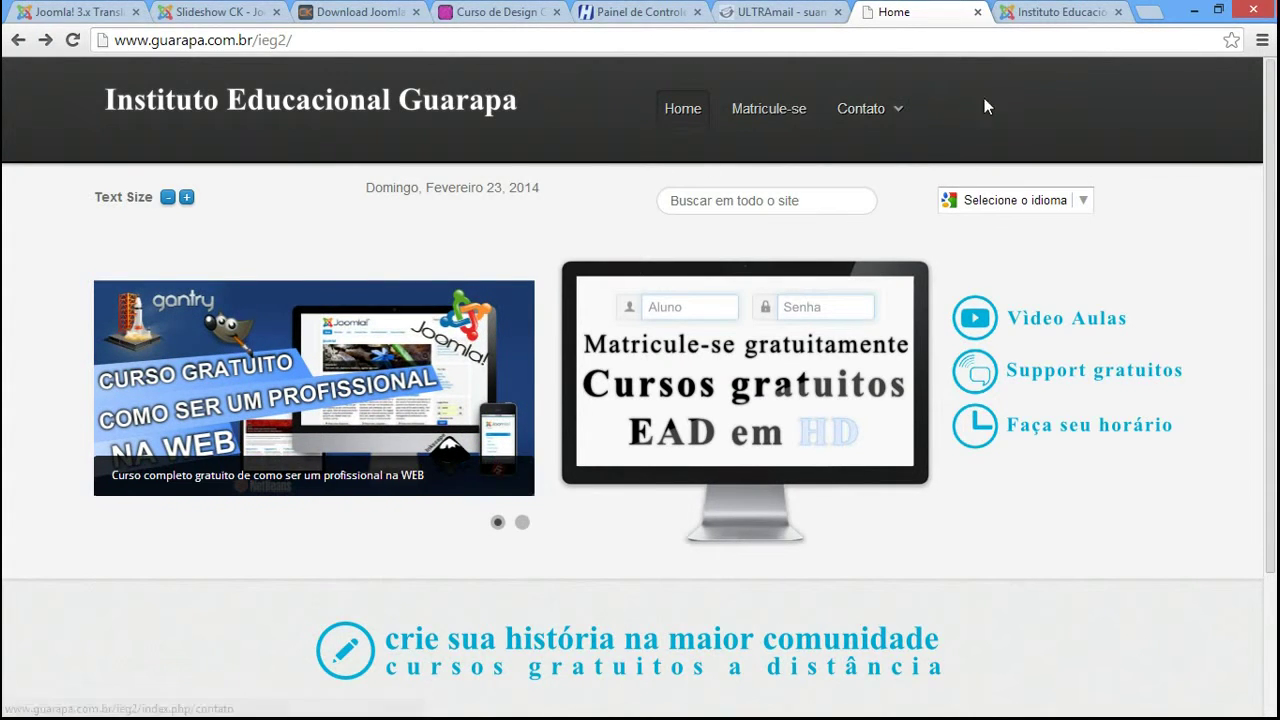
{"action": "left_click", "coordinate": [1047, 14]}
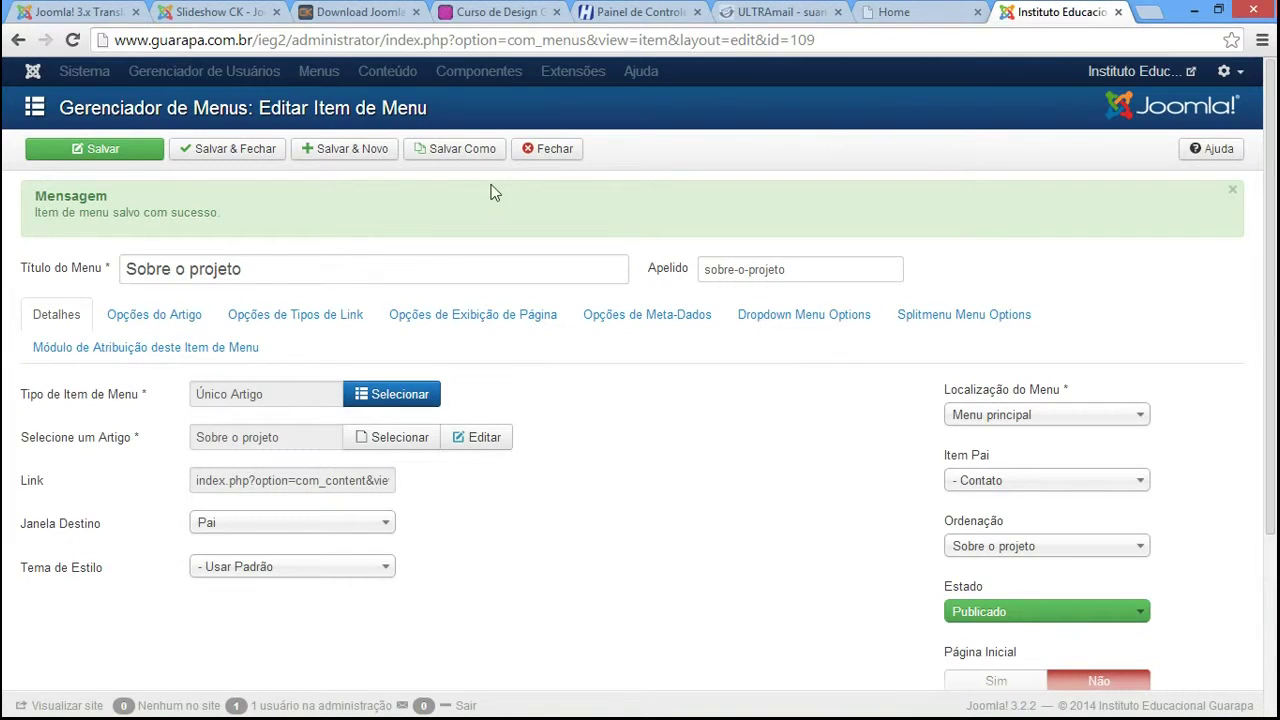
Close the "Sobre o projeto" menu item and open the modulo-de-menu-principal module for editing
{"action": "left_click", "coordinate": [557, 158]}
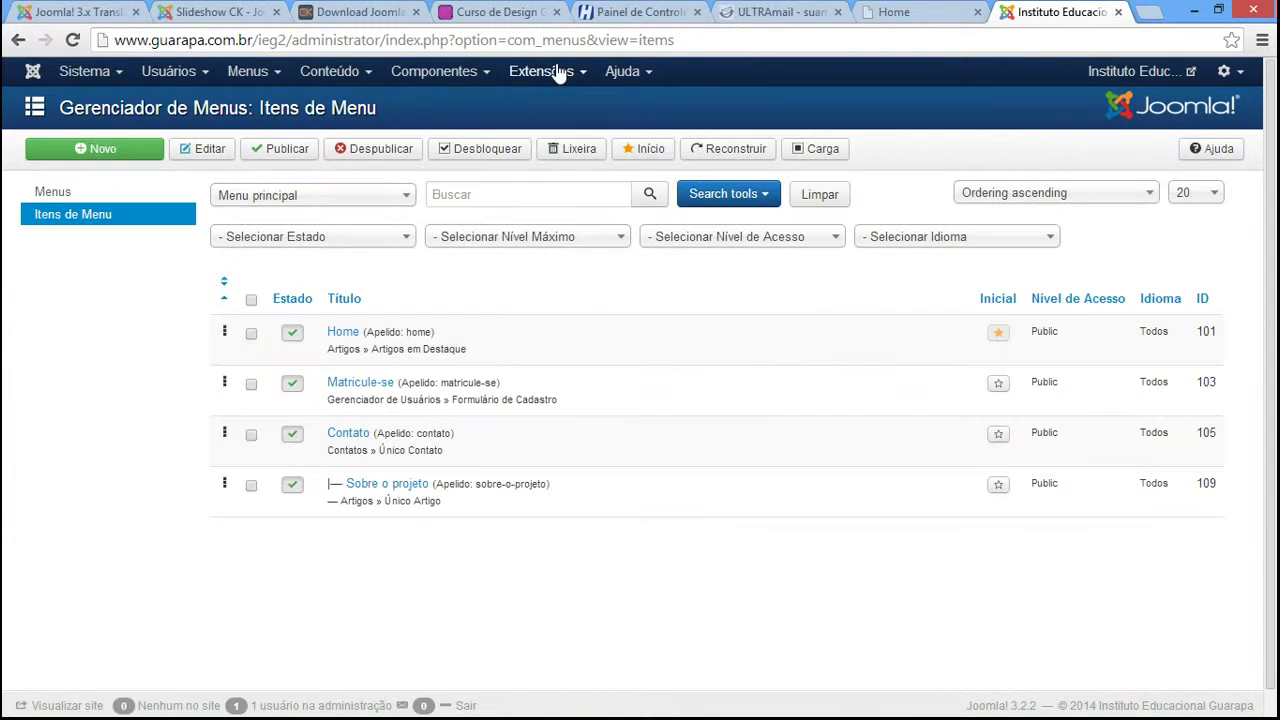
{"action": "left_click", "coordinate": [553, 71]}
{"action": "left_click", "coordinate": [557, 143]}
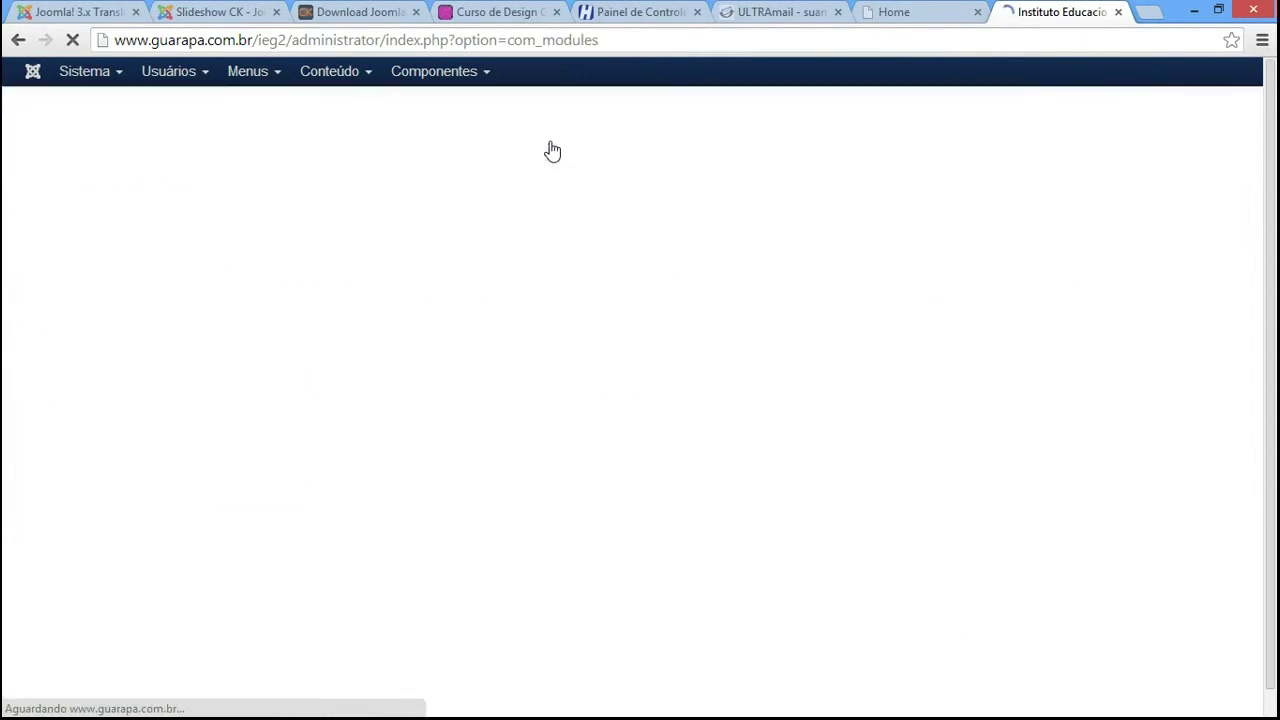
{"action": "scroll", "coordinate": [1272, 248], "scroll_direction": "down", "scroll_amount": 2}
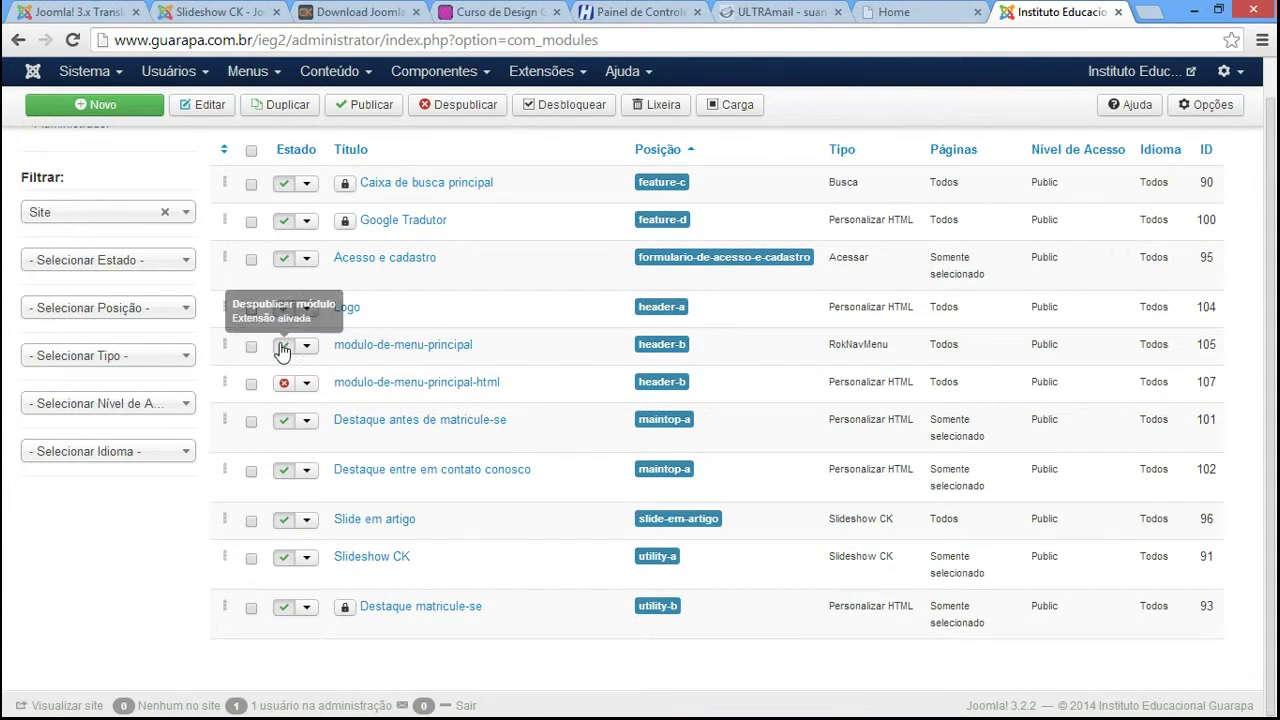
{"action": "left_click", "coordinate": [452, 350]}
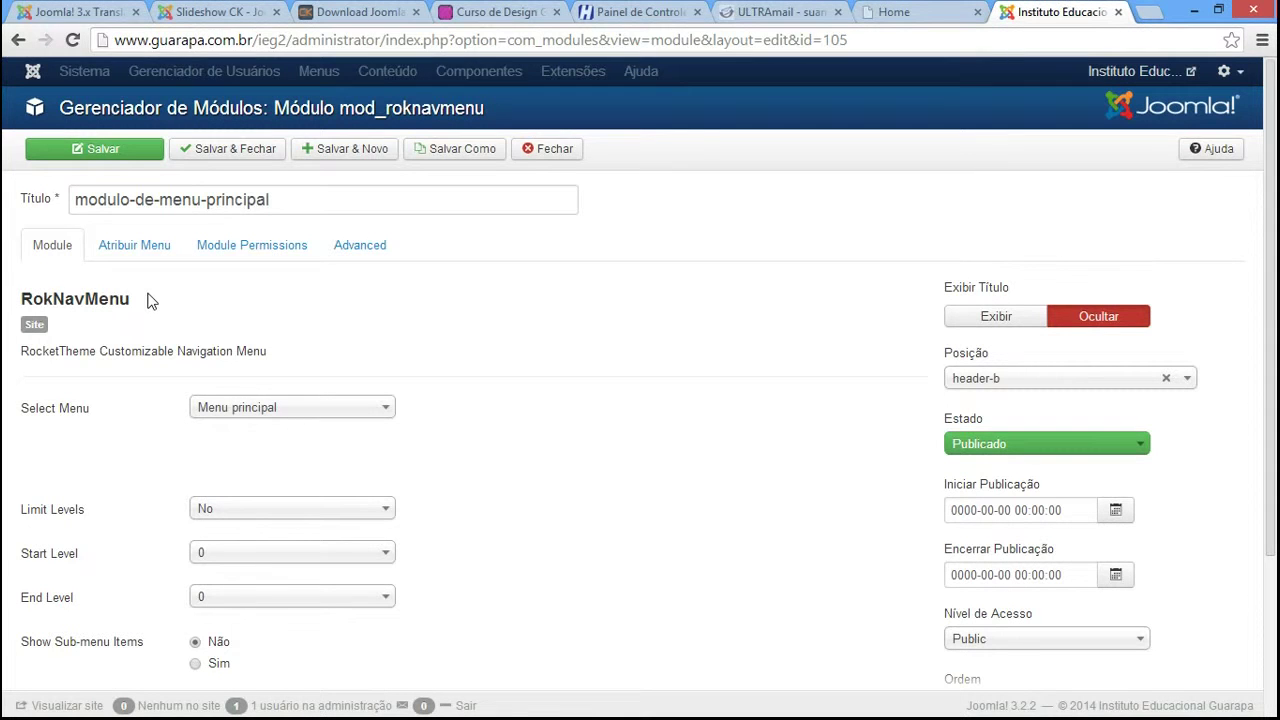
{"action": "left_click_drag", "start_coordinate": [147, 300], "coordinate": [20, 300]}
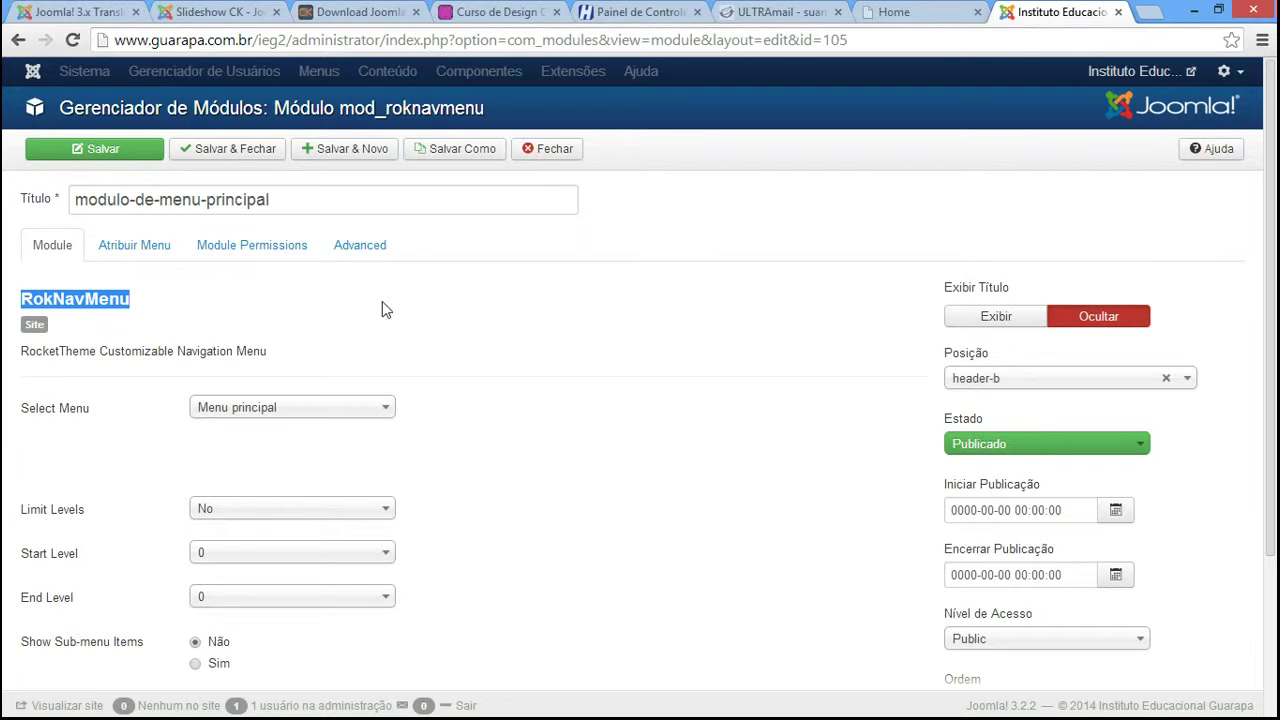
{"action": "left_click", "coordinate": [355, 306]}
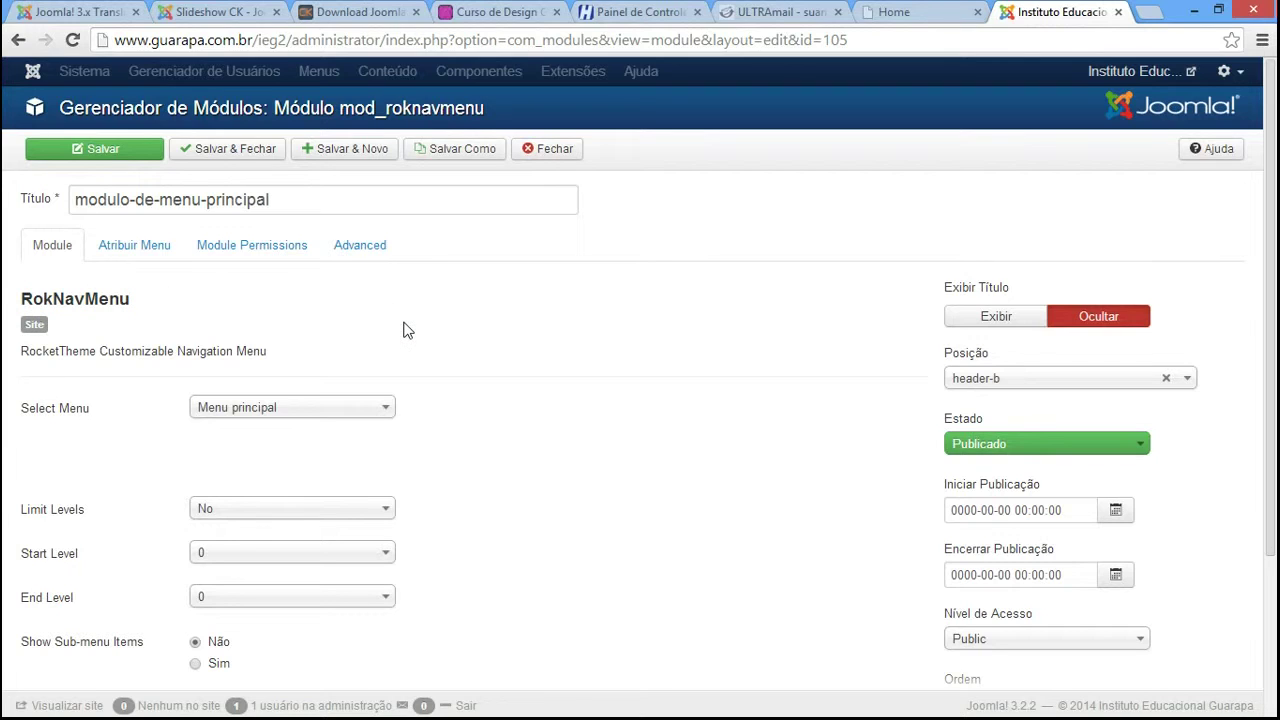
Set Show Sub-menu Items to Sim in the main menu module and save it
{"action": "left_click_drag", "start_coordinate": [1273, 186], "coordinate": [1274, 259]}
{"action": "mouse_move", "coordinate": [40, 503]}
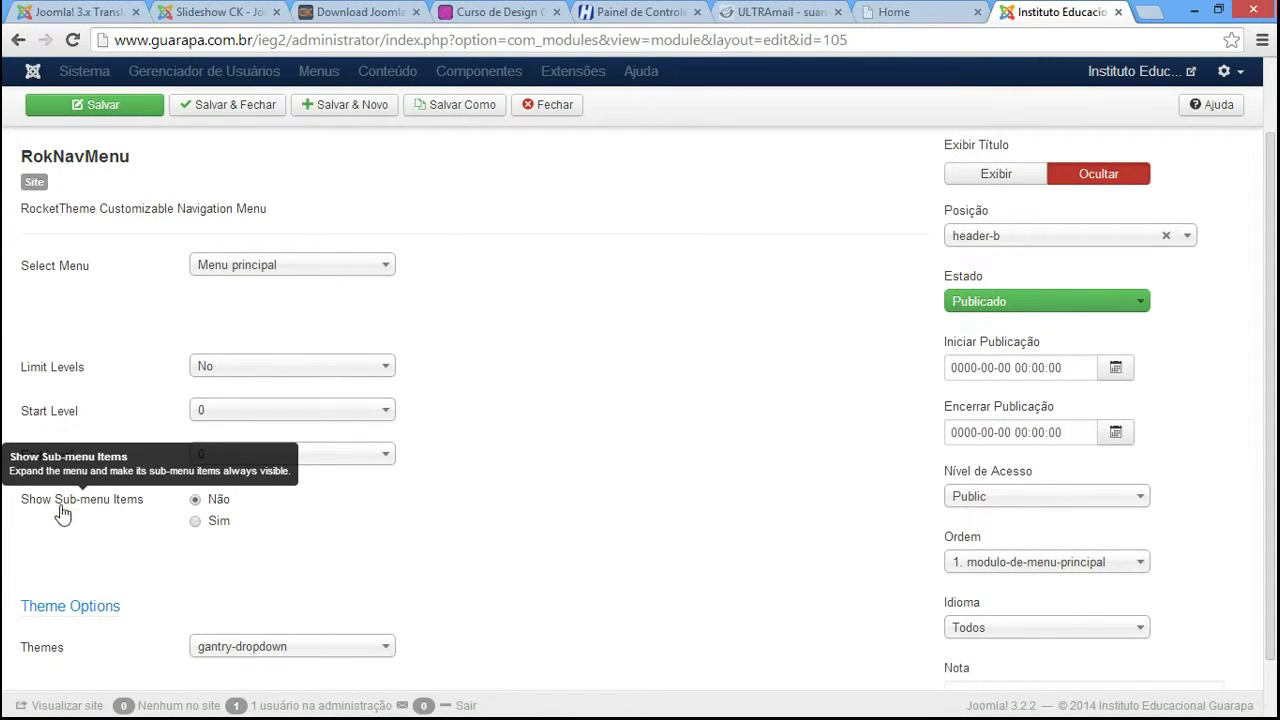
{"action": "left_click", "coordinate": [196, 522]}
{"action": "scroll", "coordinate": [960, 502], "scroll_direction": "up", "scroll_amount": 3}
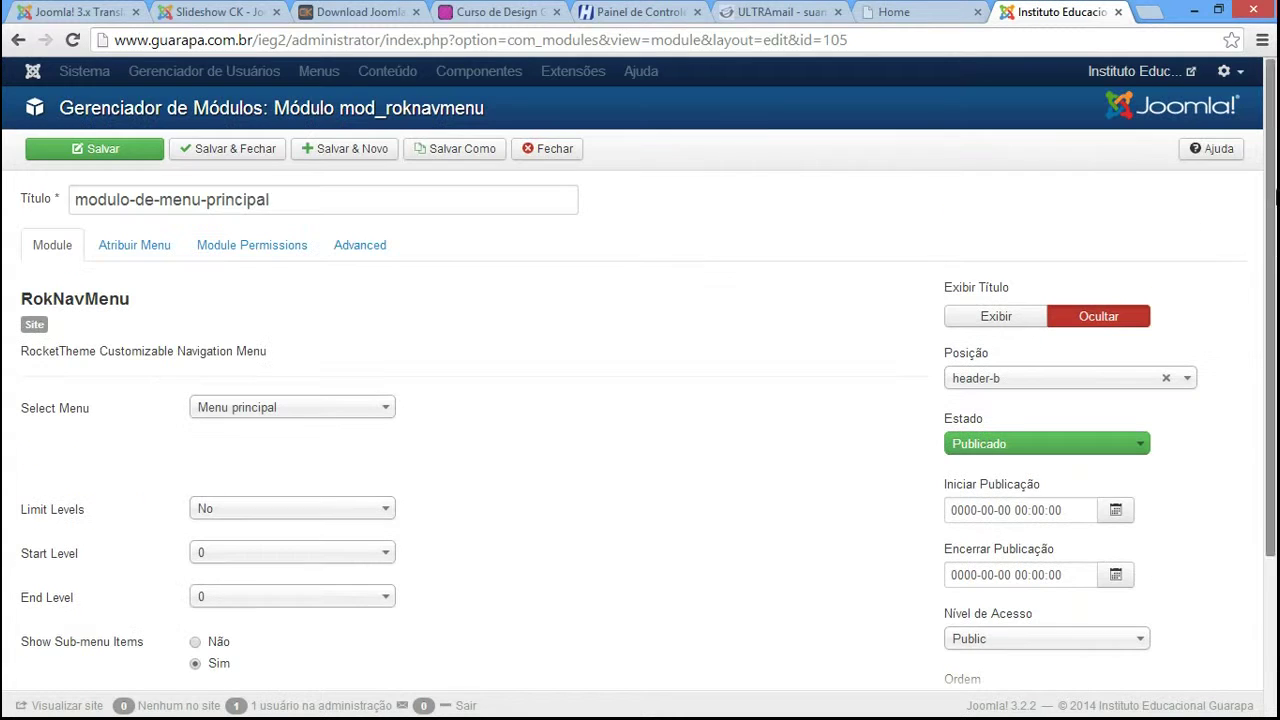
{"action": "left_click", "coordinate": [103, 149]}
Reload the site's home page and open "Sobre o projeto" from the Contato submenu
{"action": "left_click", "coordinate": [880, 13]}
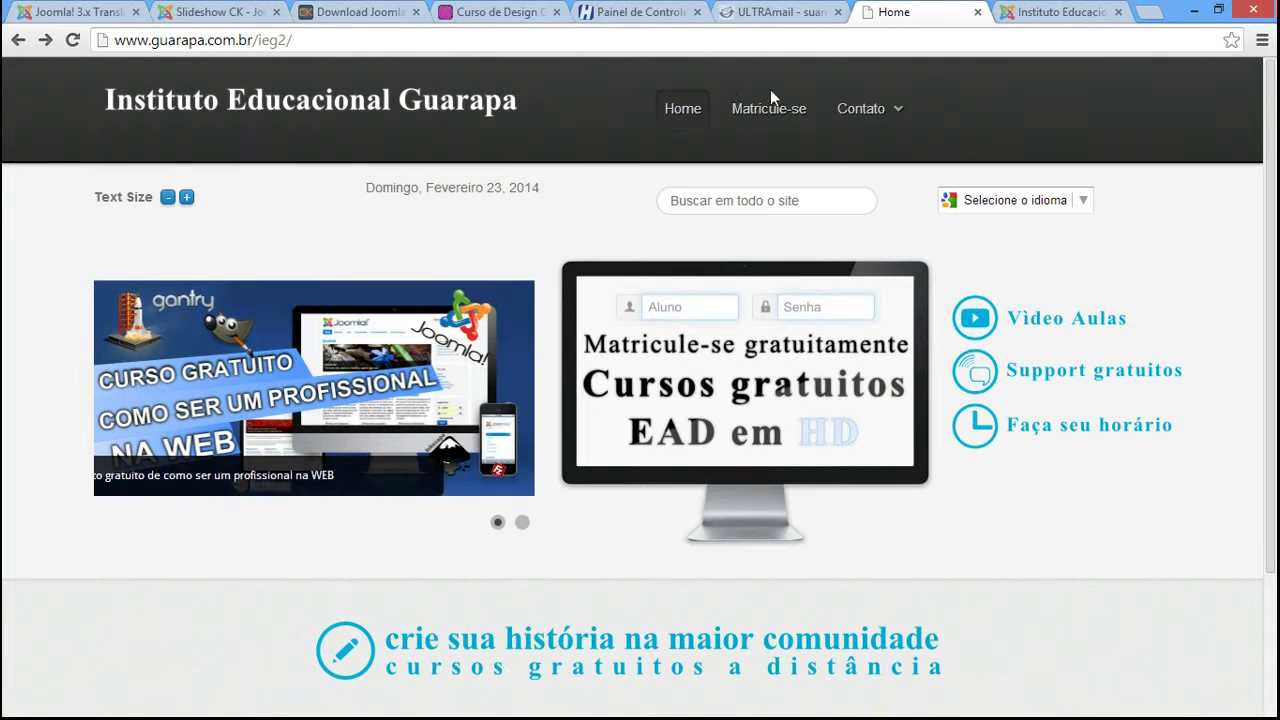
{"action": "left_click", "coordinate": [72, 40]}
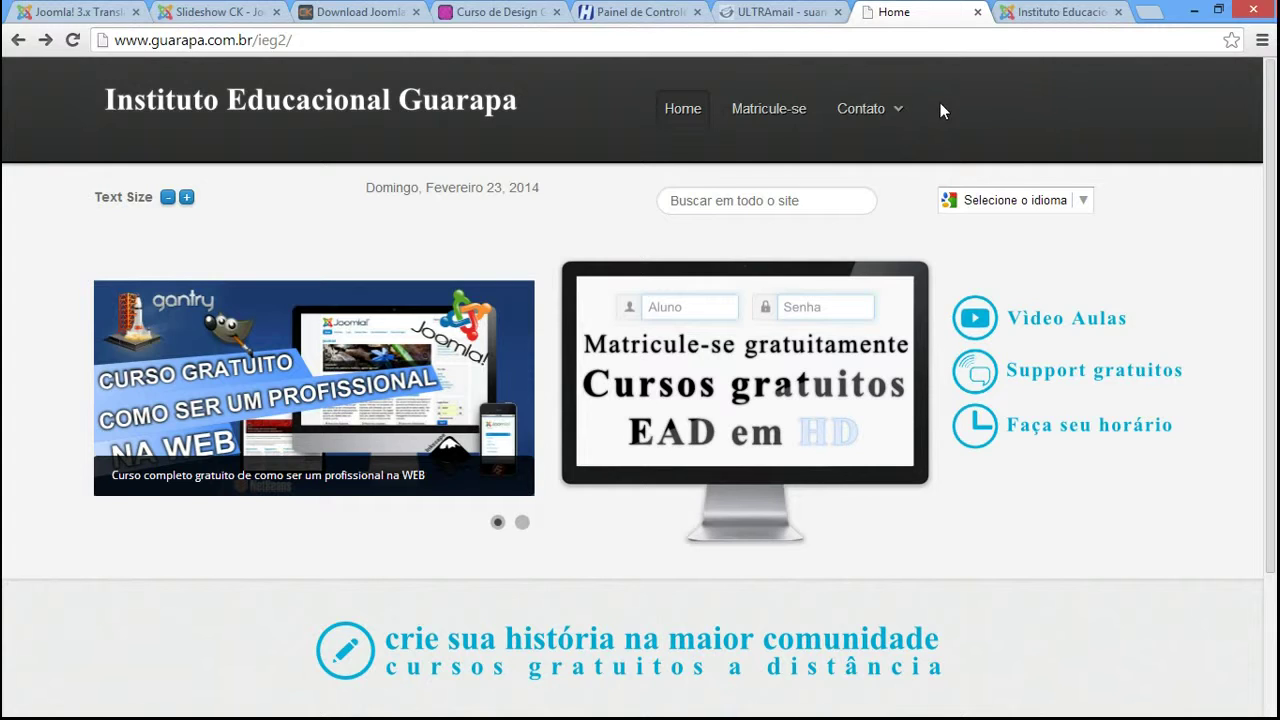
{"action": "mouse_move", "coordinate": [894, 109]}
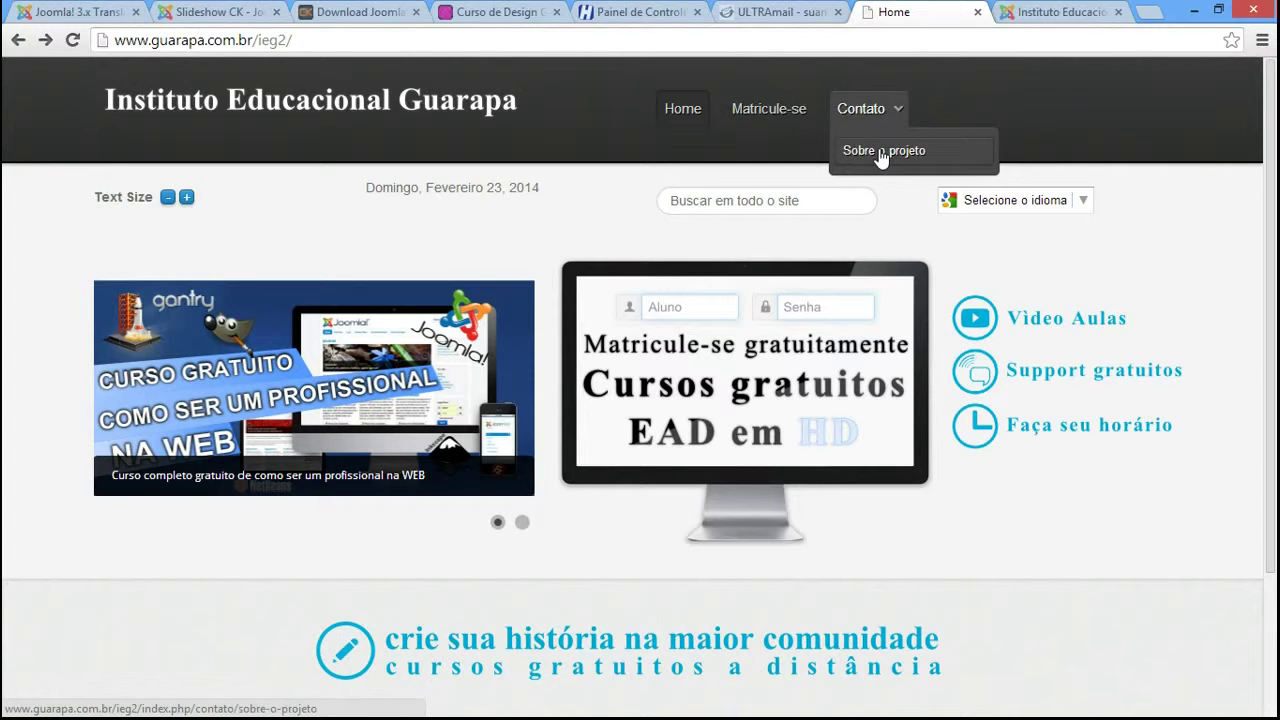
{"action": "left_click", "coordinate": [881, 155]}
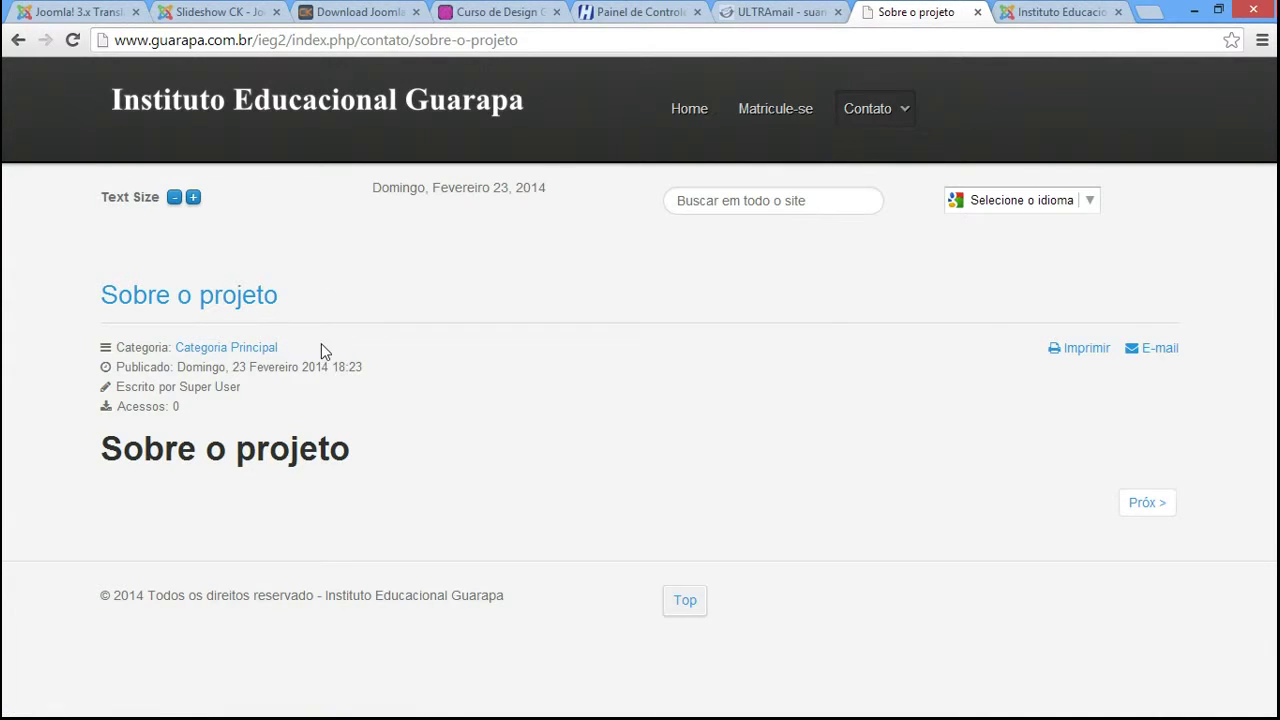
Review the category, publication, author and hits details shown above the "Sobre o projeto" article text
{"action": "left_click", "coordinate": [1030, 14]}
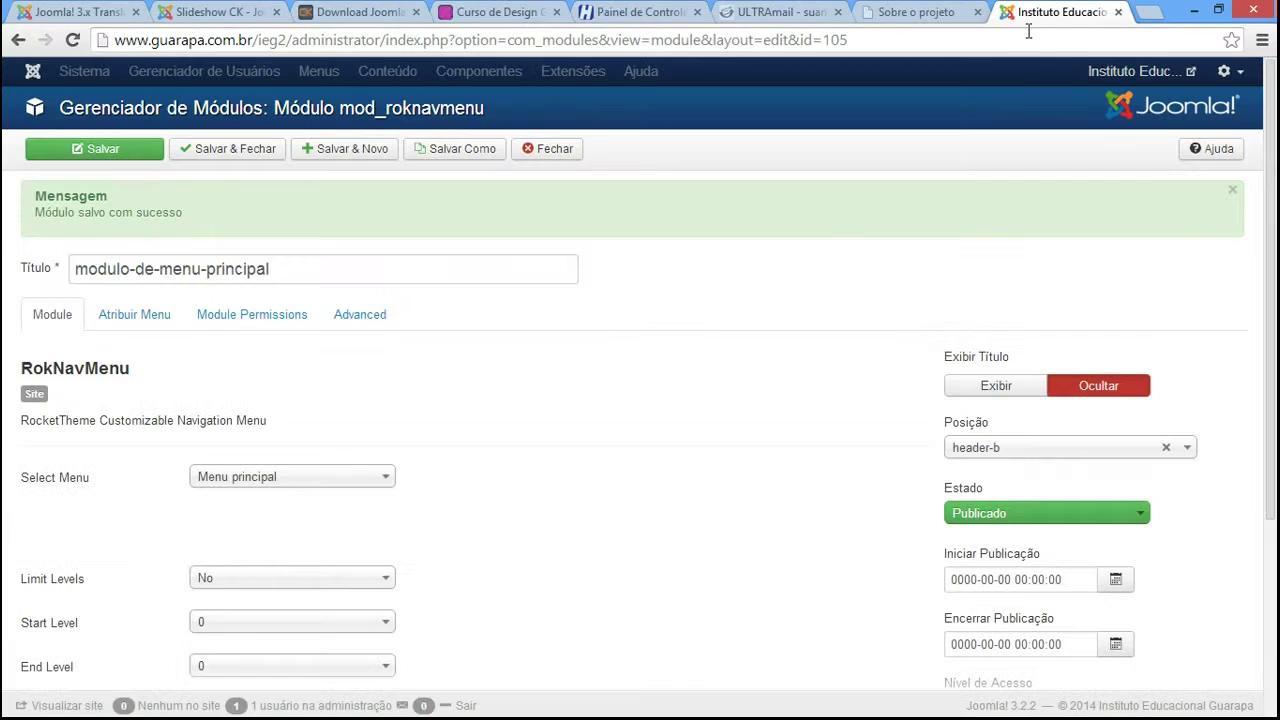
{"action": "left_click", "coordinate": [902, 12]}
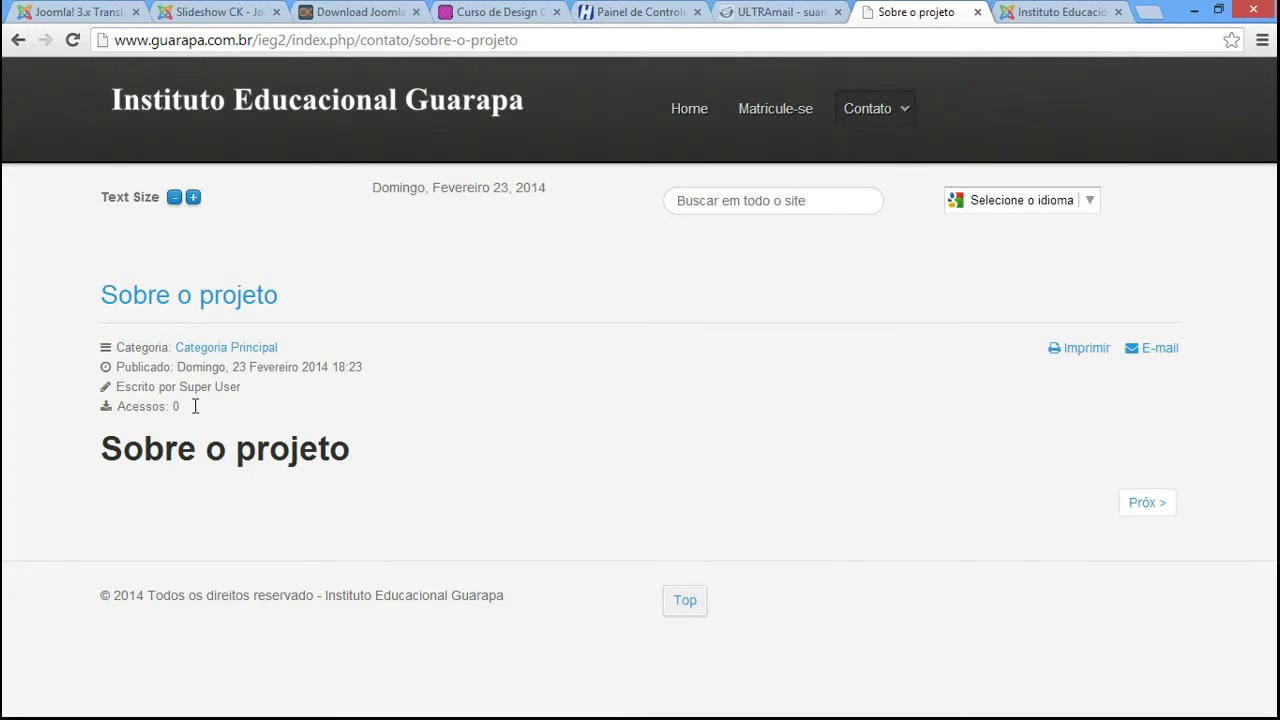
{"action": "left_click_drag", "start_coordinate": [232, 406], "coordinate": [118, 343]}
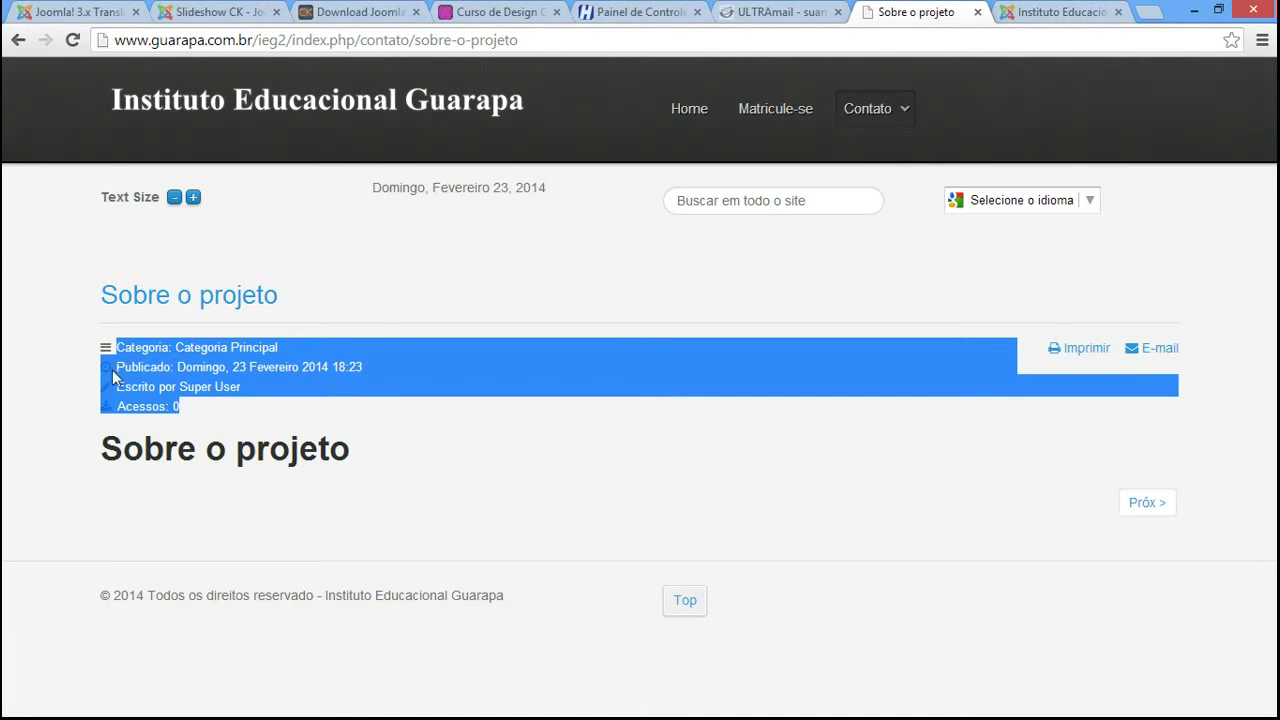
{"action": "left_click", "coordinate": [266, 408]}
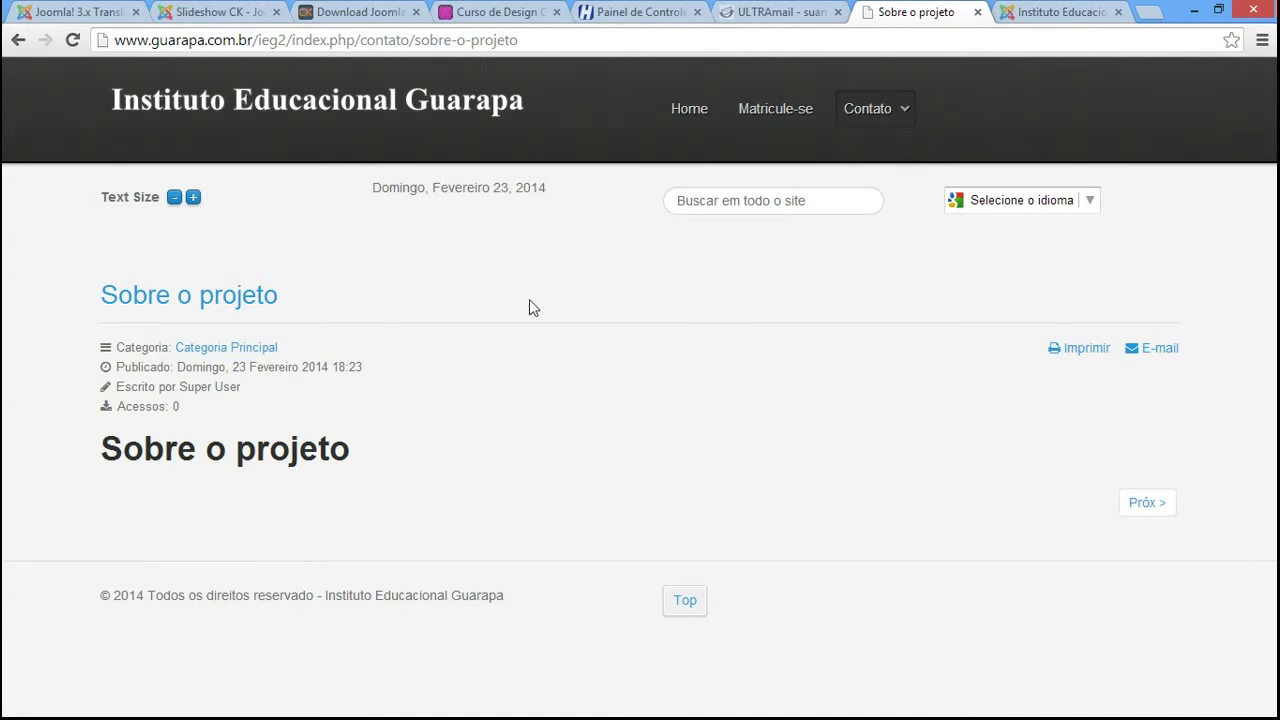
Close the main menu module and open the Menu principal item list to examine the nesting of "Sobre o projeto"
{"action": "left_click", "coordinate": [1037, 10]}
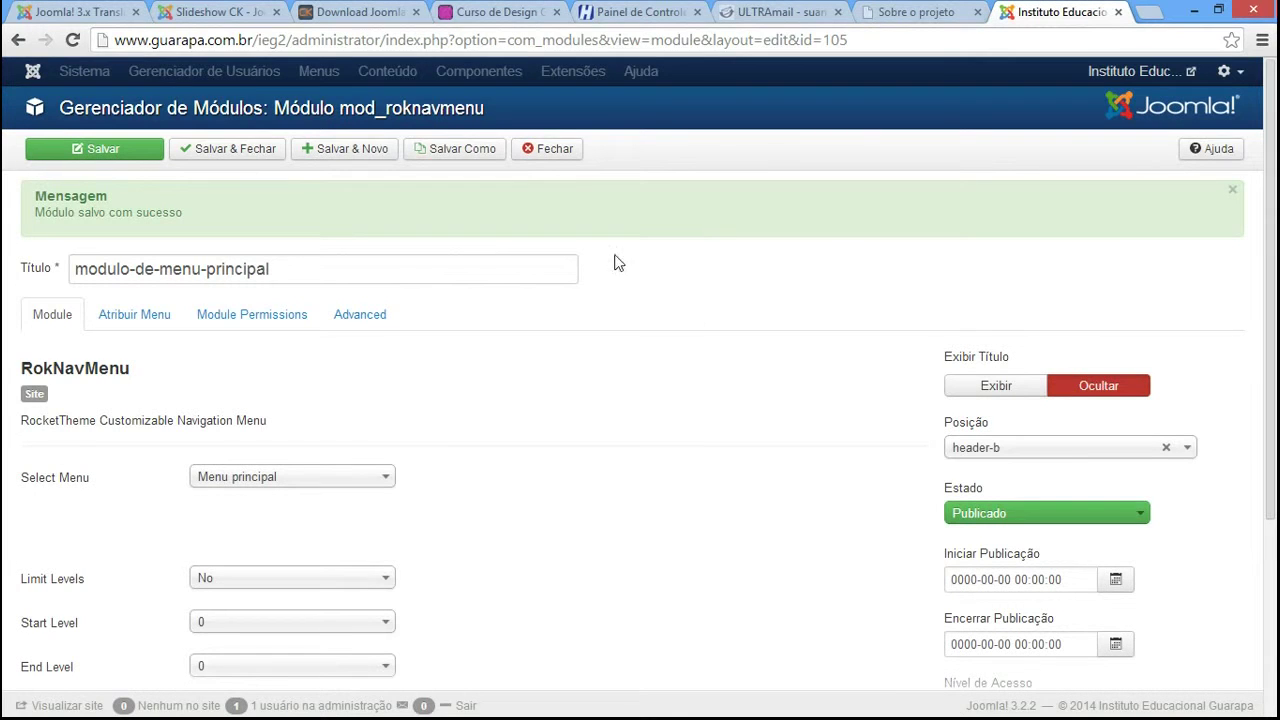
{"action": "left_click", "coordinate": [576, 156]}
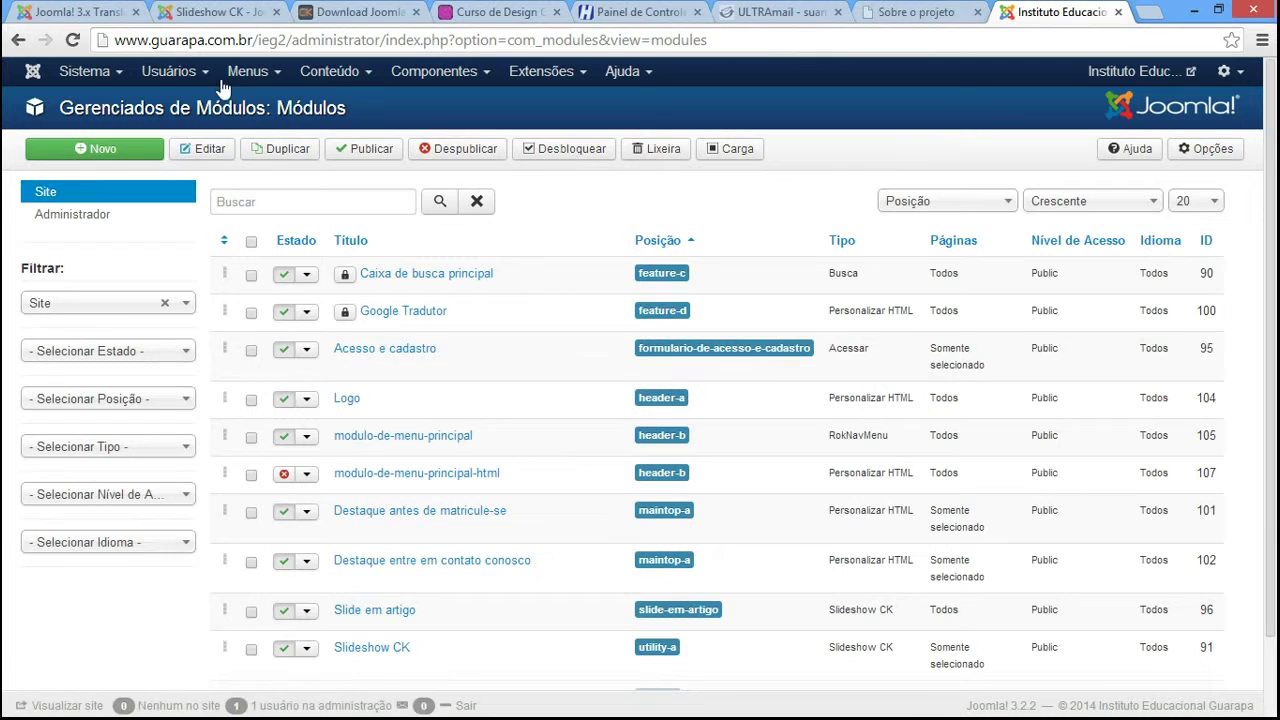
{"action": "left_click", "coordinate": [237, 80]}
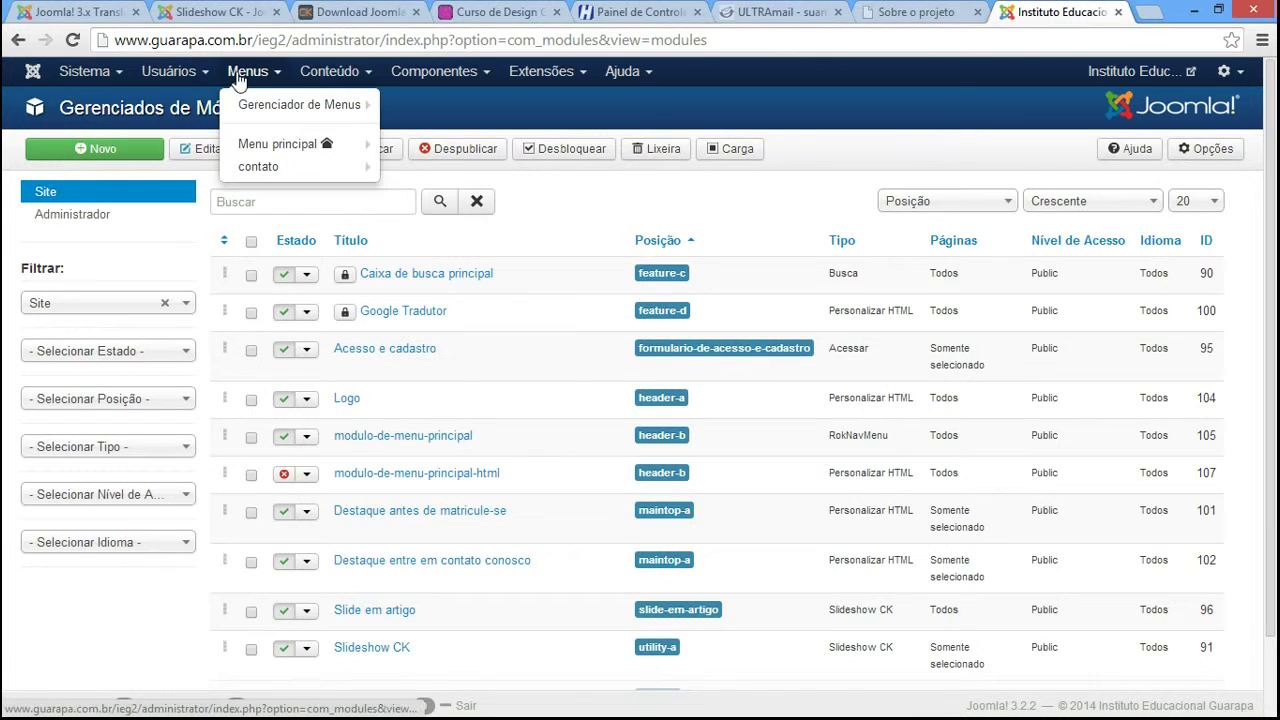
{"action": "left_click", "coordinate": [275, 146]}
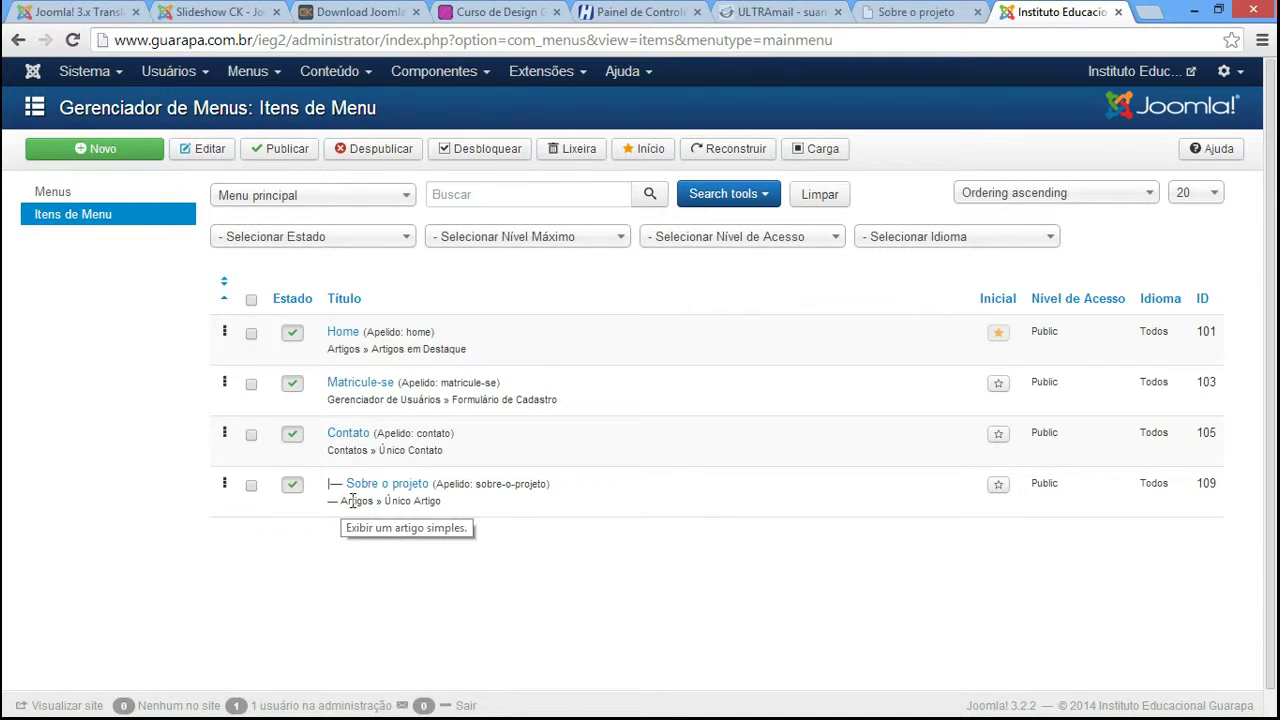
{"action": "left_click_drag", "start_coordinate": [329, 485], "coordinate": [343, 486]}
{"action": "left_click", "coordinate": [350, 522]}
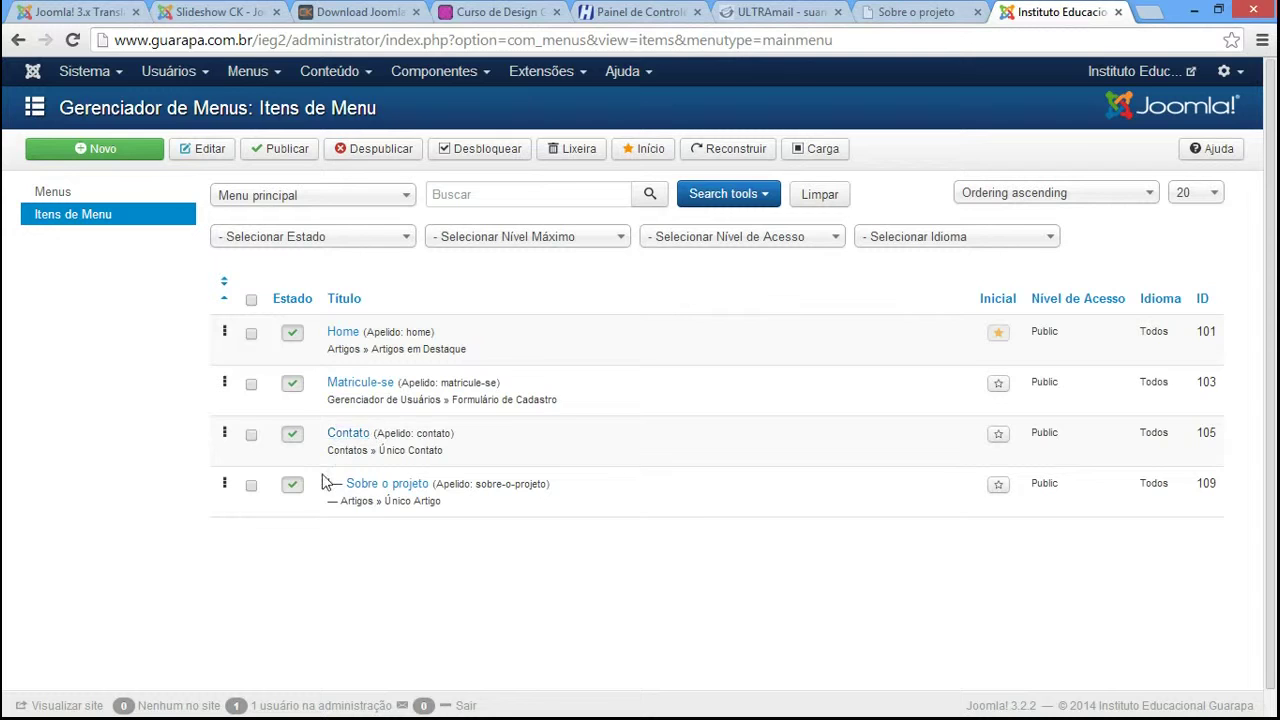
Check the Contato submenu on the live site and return to the menu item list
{"action": "left_click", "coordinate": [915, 12]}
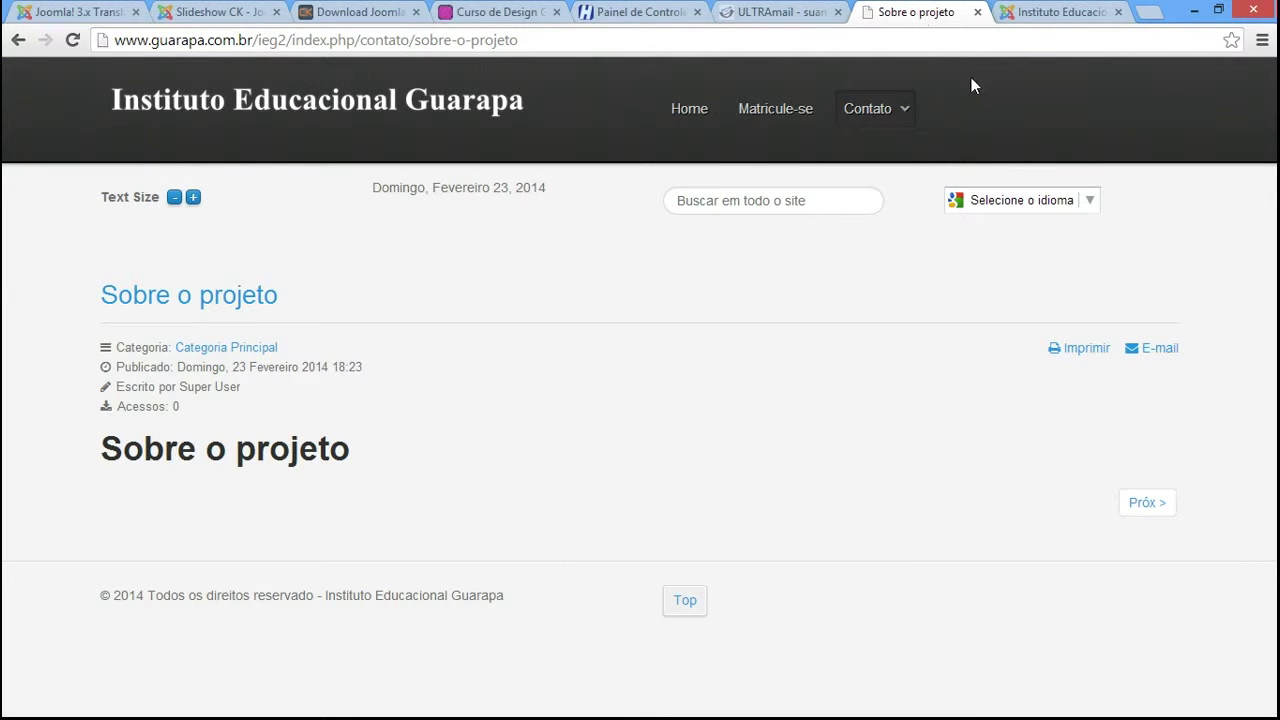
{"action": "mouse_move", "coordinate": [893, 116]}
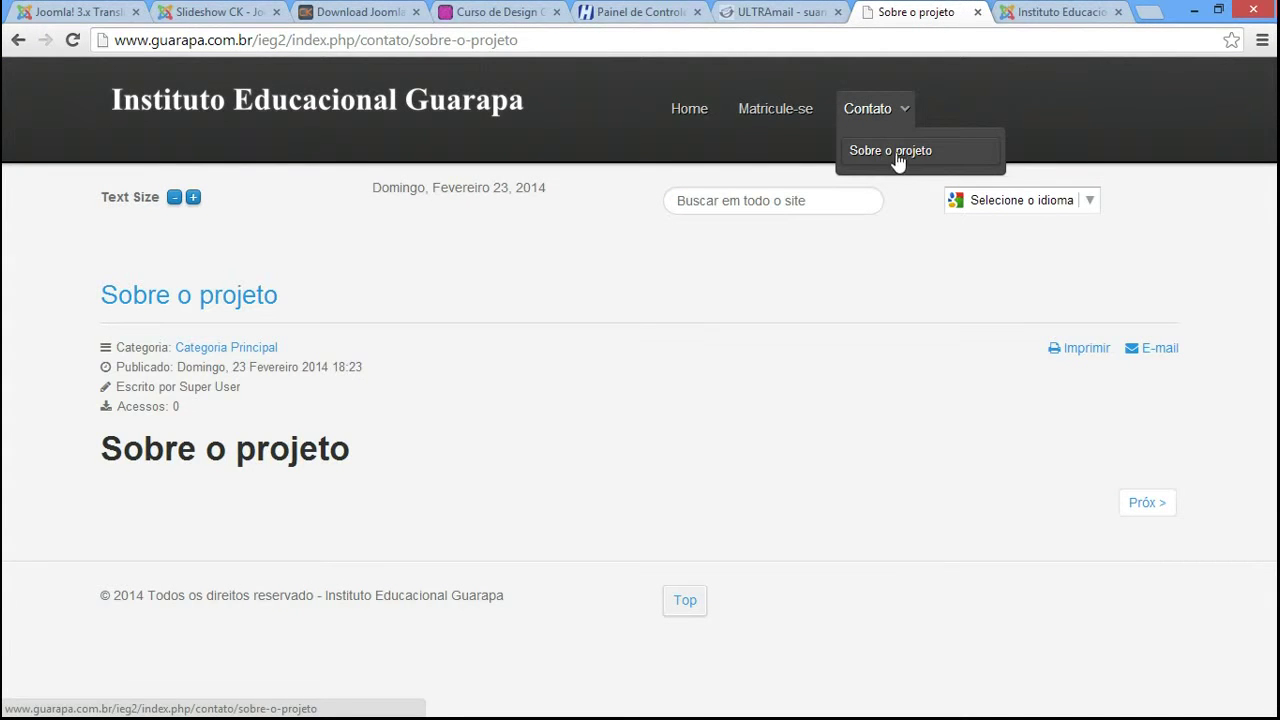
{"action": "left_click", "coordinate": [1040, 12]}
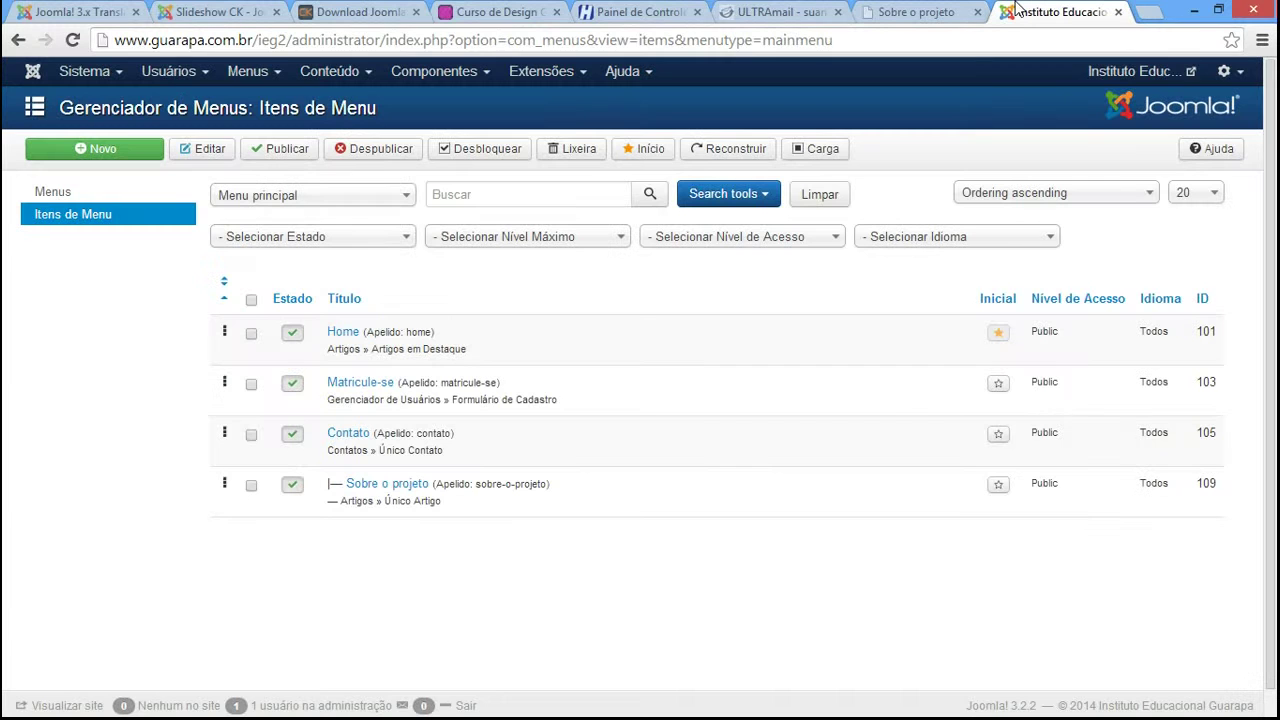
Start a new Menu principal item of type Único Artigo and choose "Destaque entre em contato conosco - enviado" as its article
{"action": "left_click", "coordinate": [126, 149]}
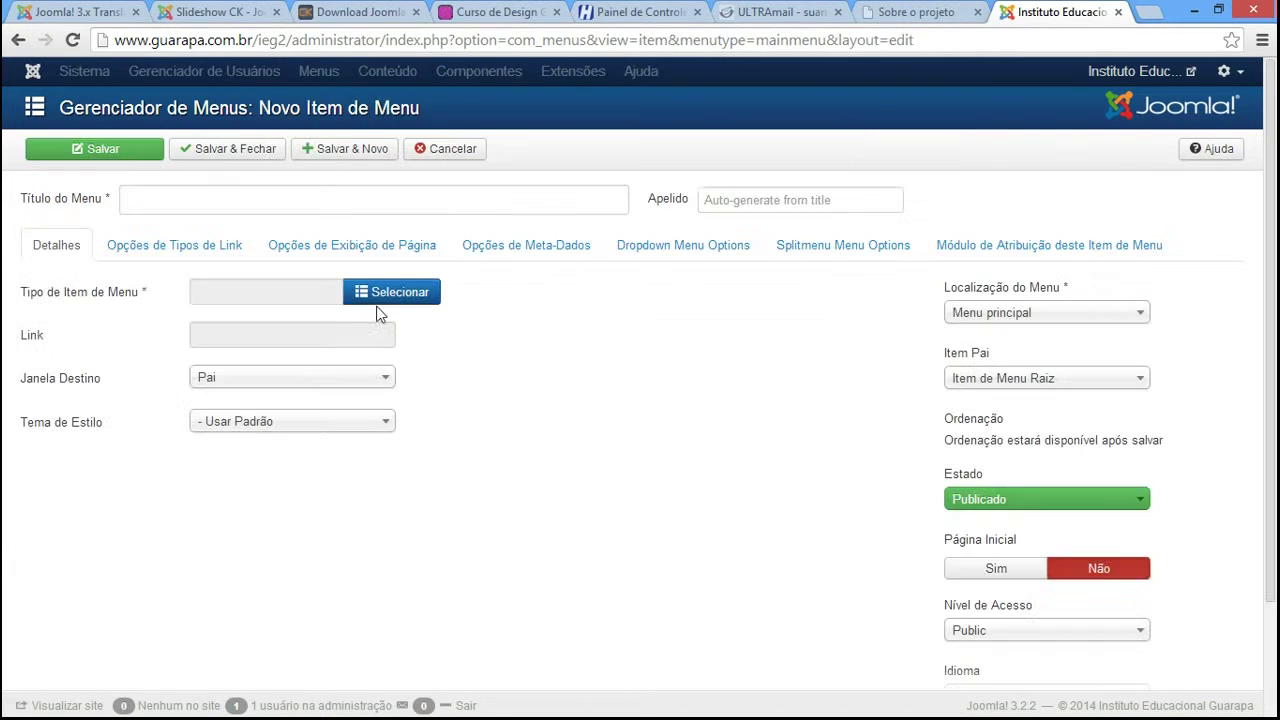
{"action": "left_click", "coordinate": [381, 300]}
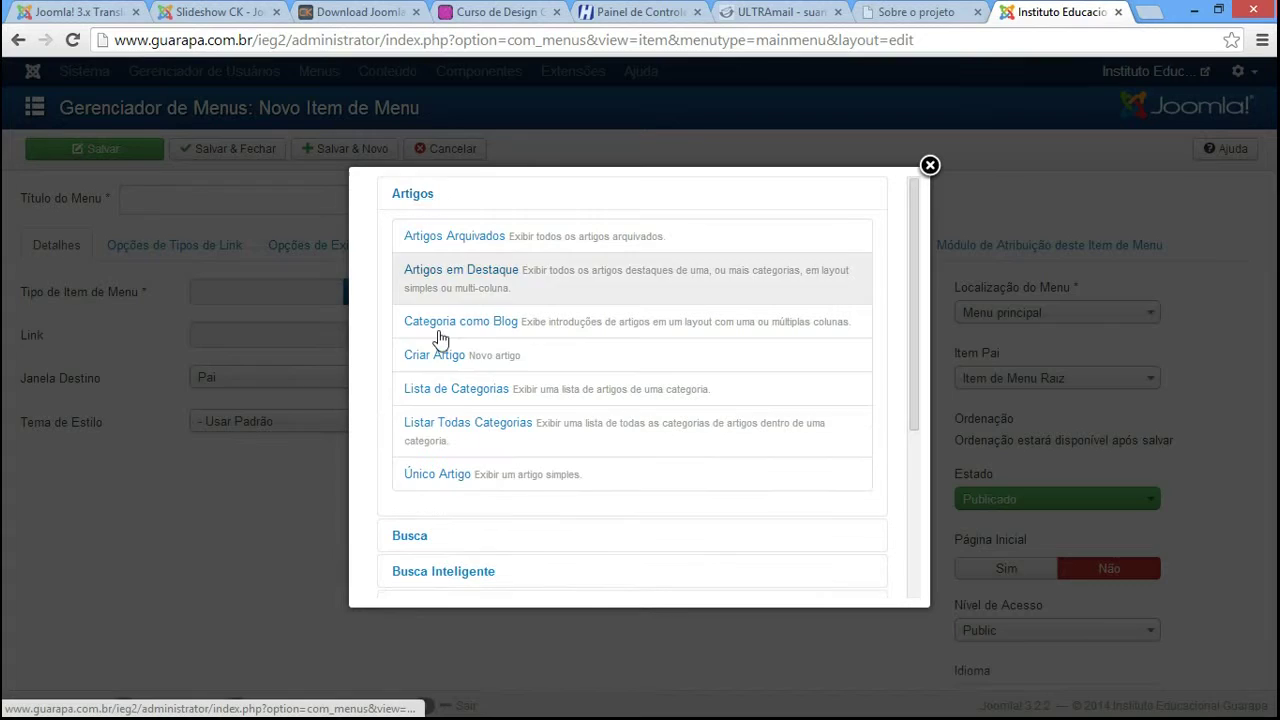
{"action": "left_click", "coordinate": [437, 474]}
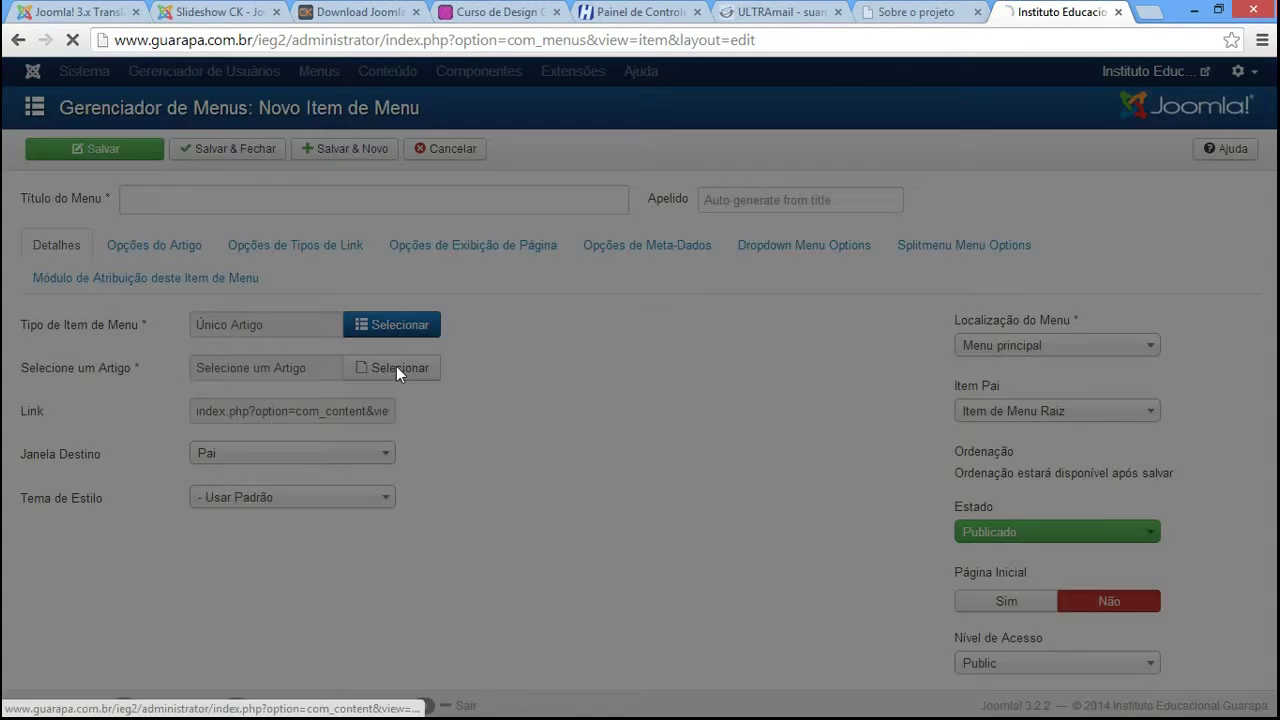
{"action": "left_click", "coordinate": [396, 366]}
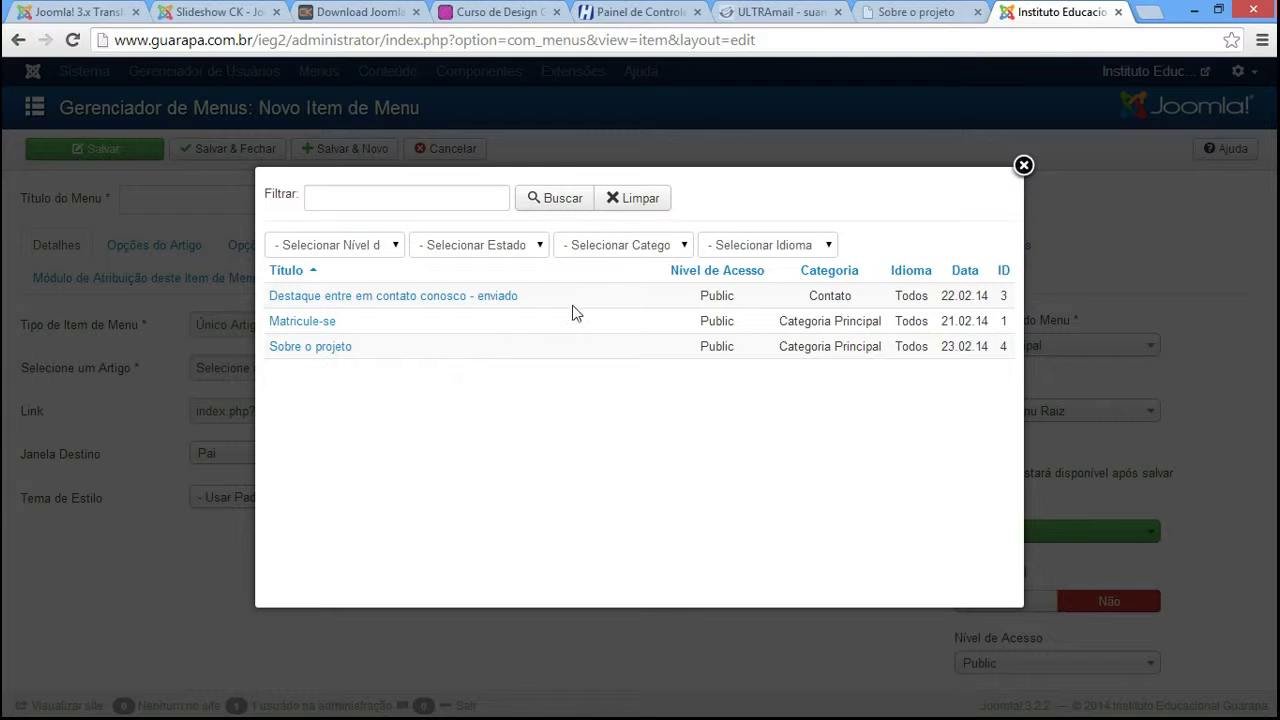
{"action": "left_click_drag", "start_coordinate": [560, 295], "coordinate": [435, 303]}
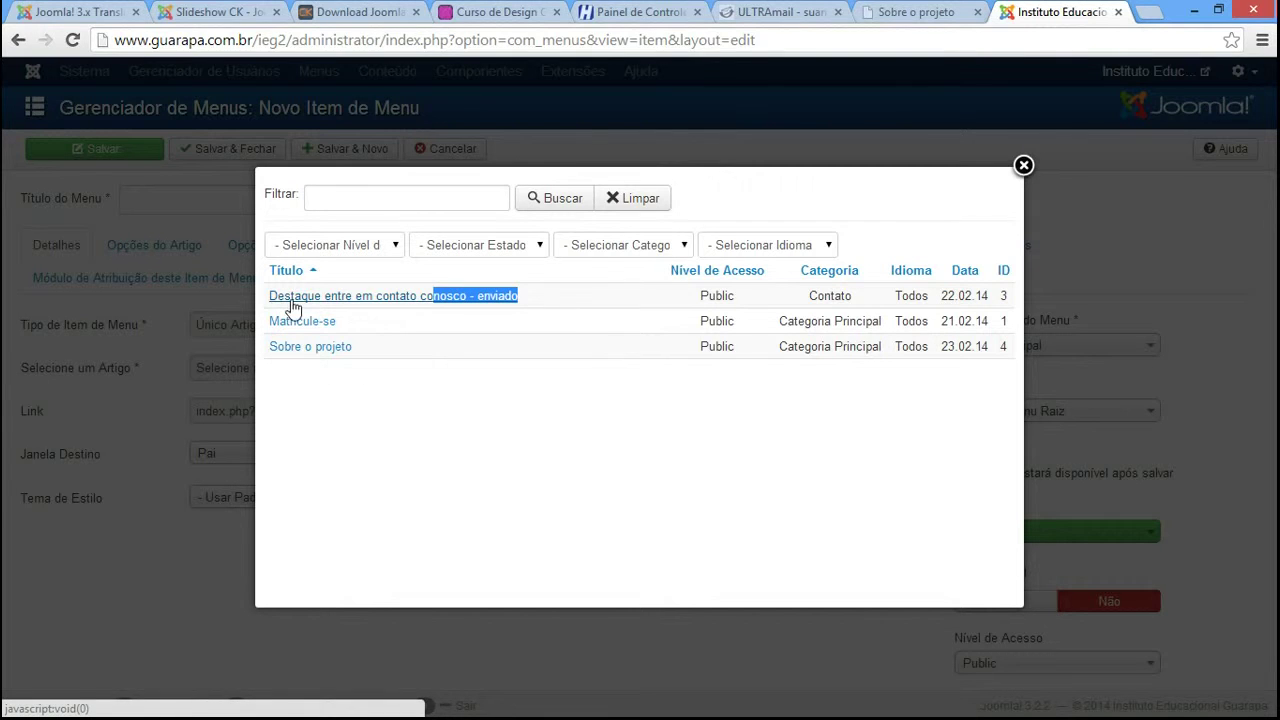
{"action": "left_click", "coordinate": [537, 300]}
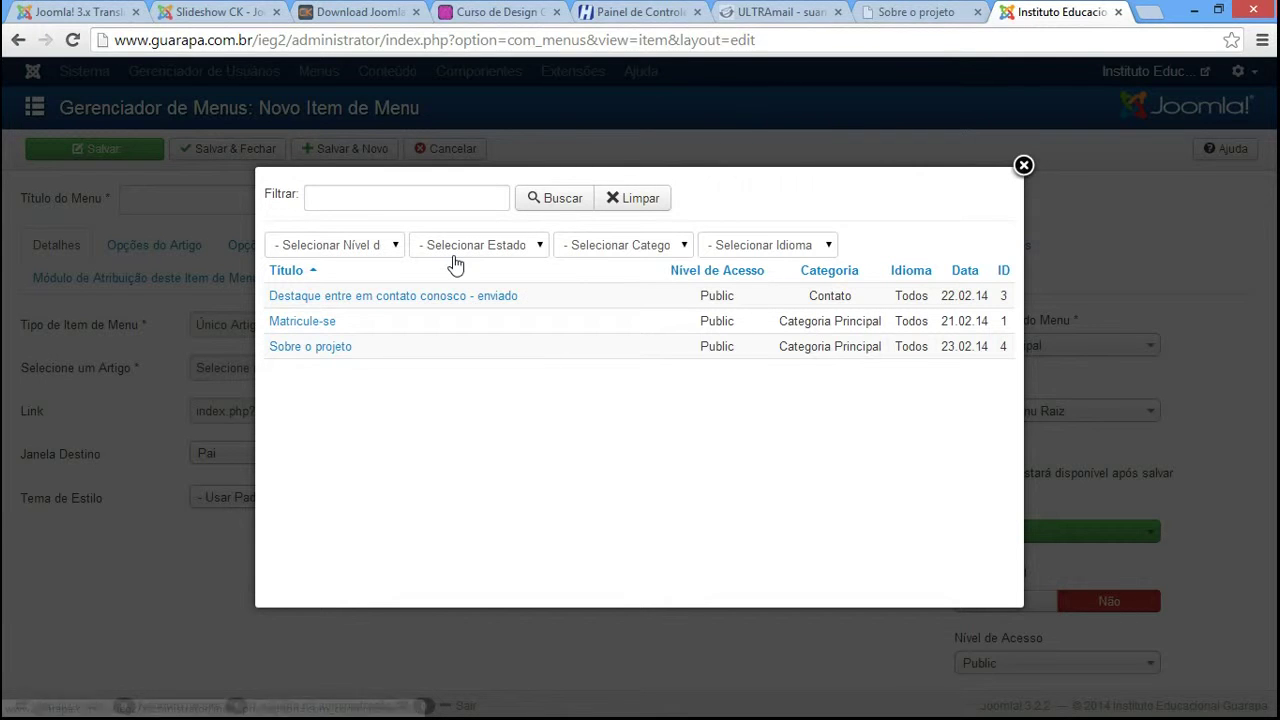
{"action": "left_click", "coordinate": [340, 296]}
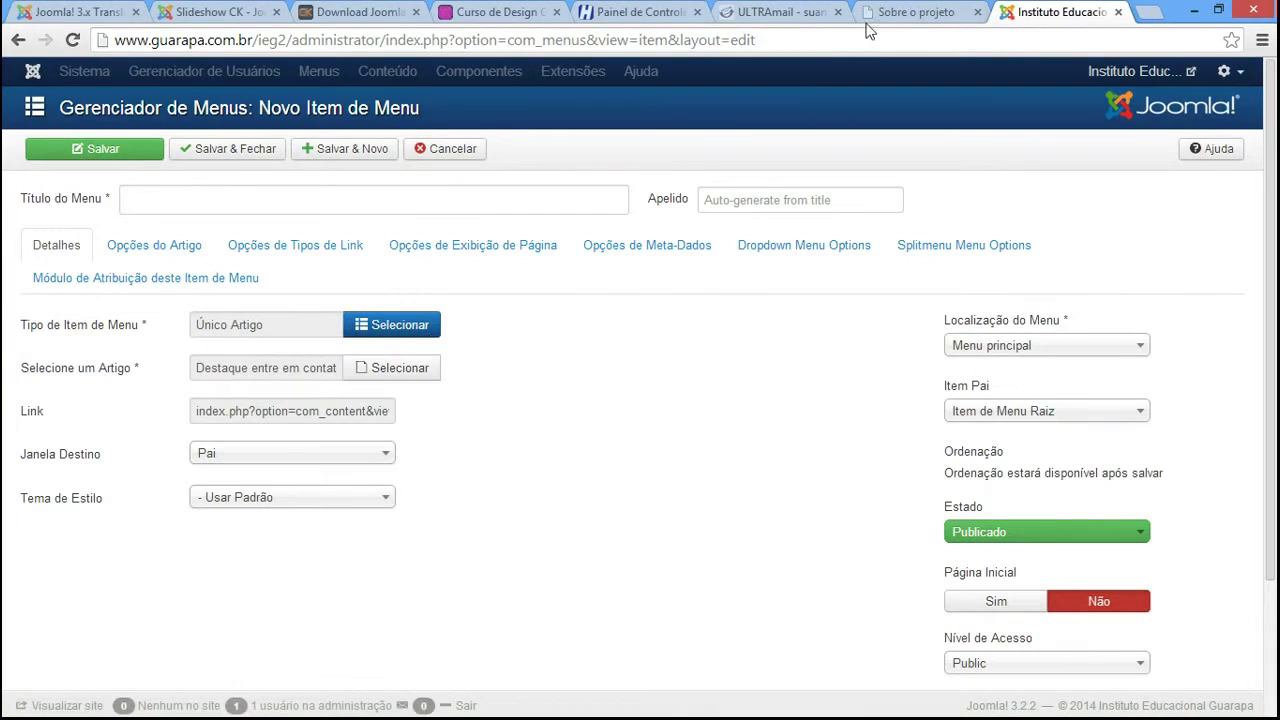
Compare with the "Sobre o projeto" entry in the site's Contato submenu, and return to the new menu item form
{"action": "left_click", "coordinate": [870, 12]}
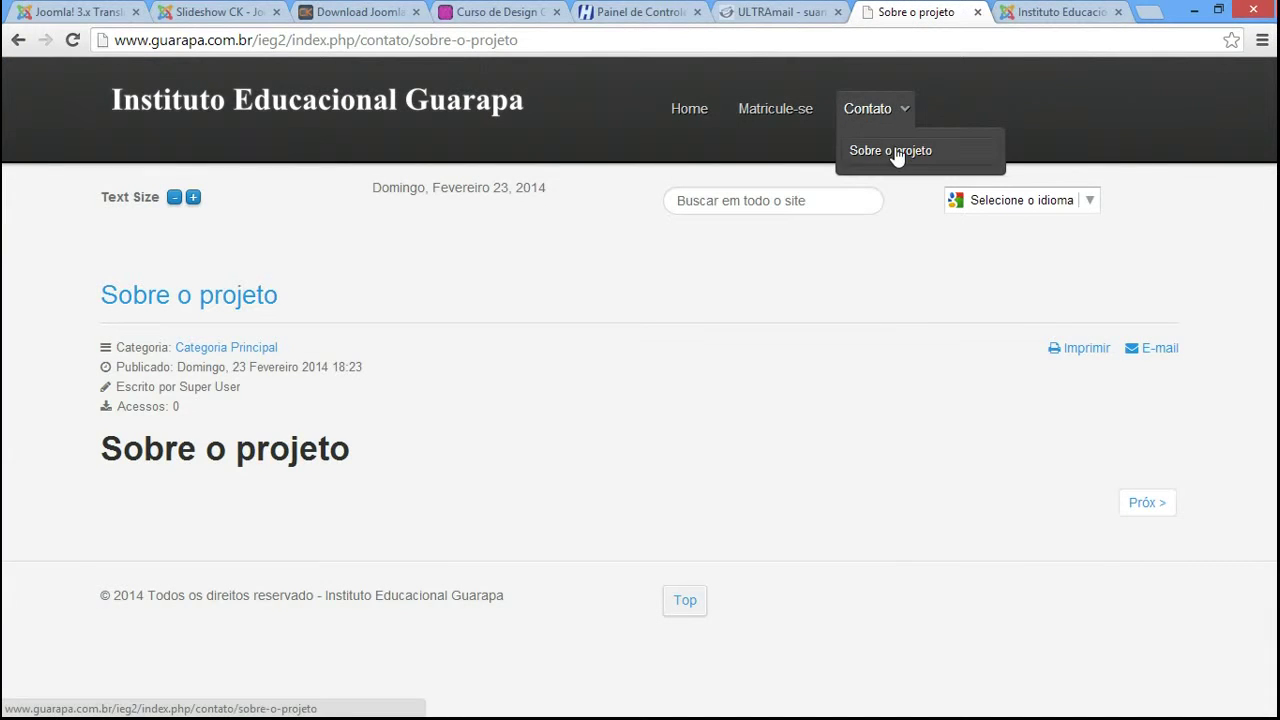
{"action": "left_click", "coordinate": [1060, 12]}
{"action": "left_click", "coordinate": [897, 10]}
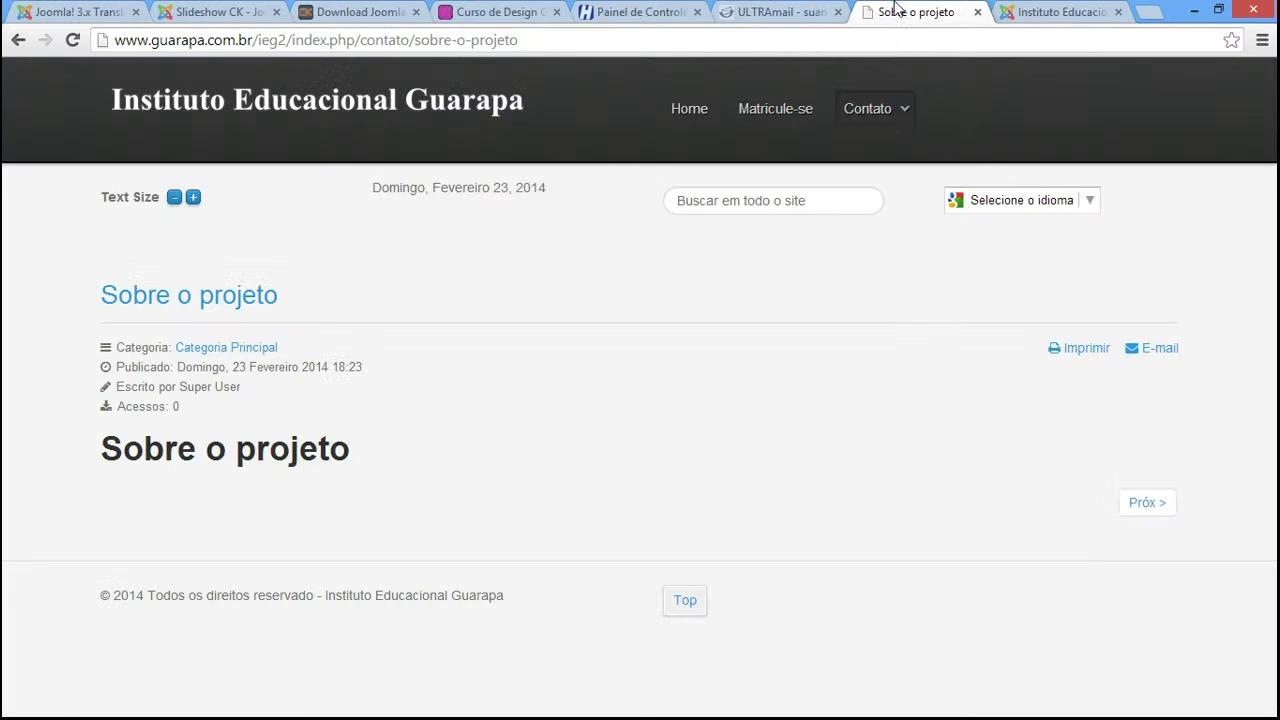
{"action": "mouse_move", "coordinate": [907, 113]}
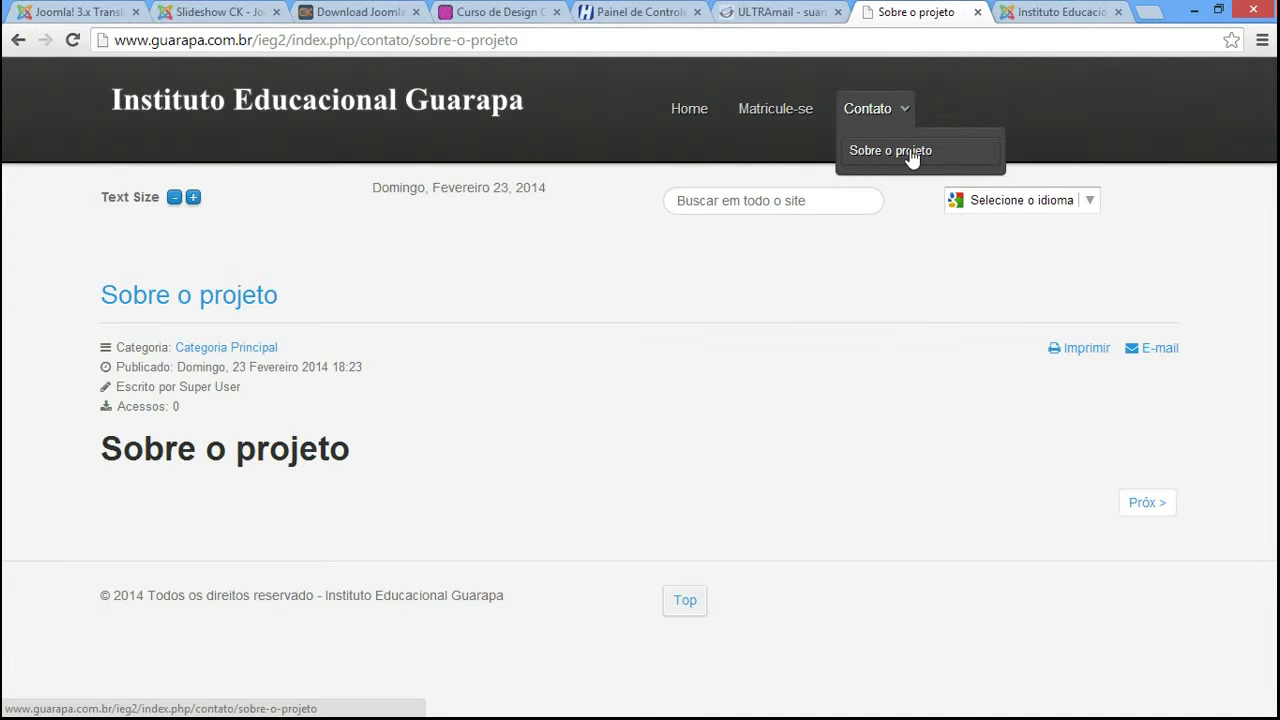
{"action": "left_click", "coordinate": [1035, 12]}
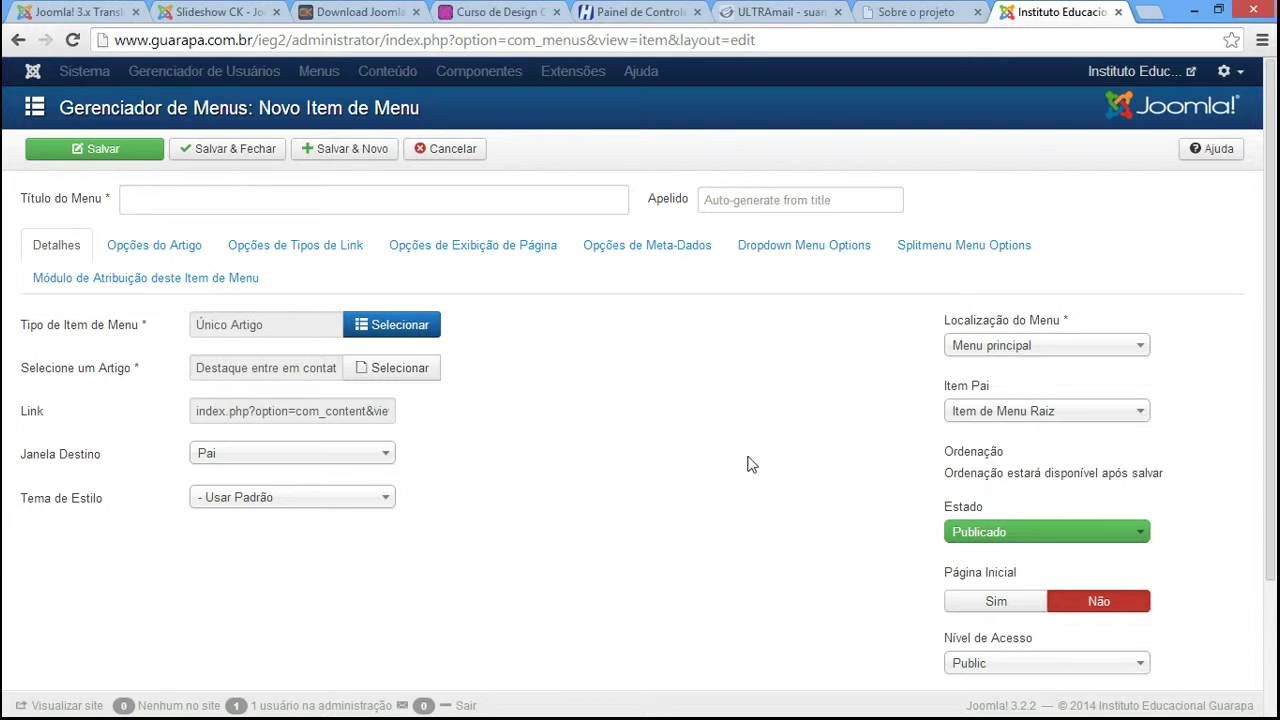
Set "Sobre o projeto" as the new menu item's parent, title it "Pagina de exemplo de sub item", and save it
{"action": "mouse_move", "coordinate": [968, 396]}
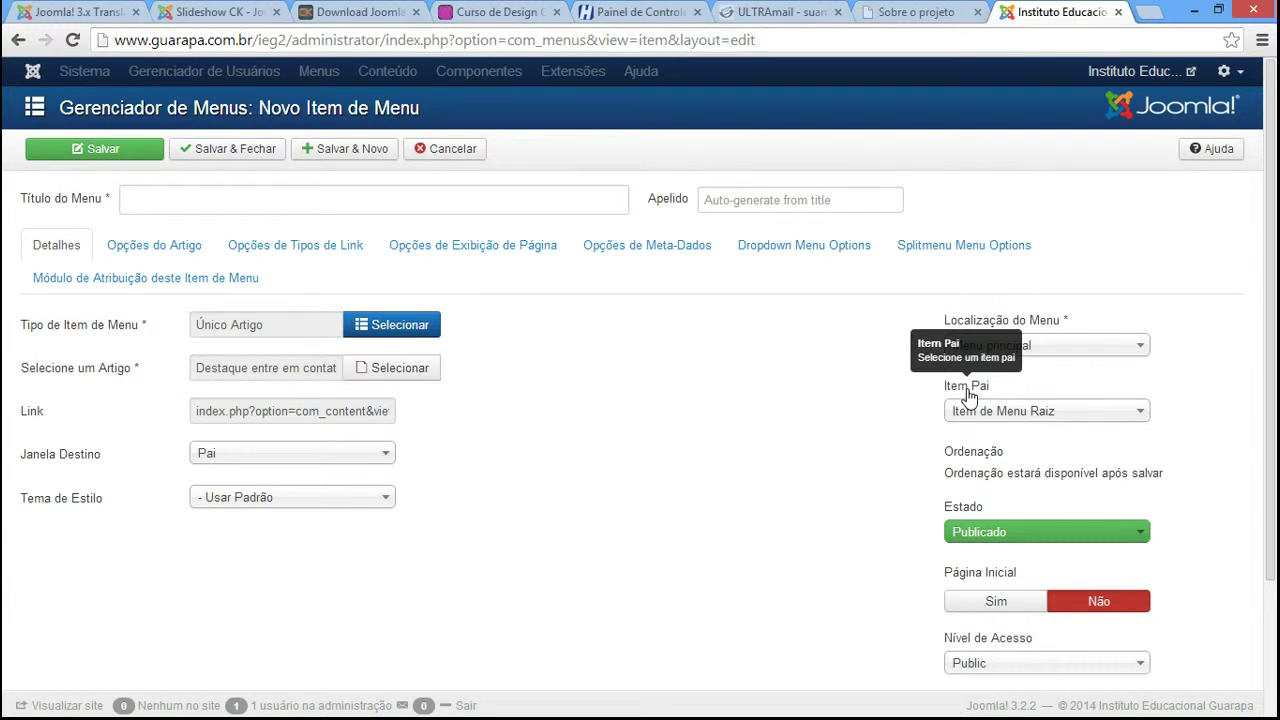
{"action": "left_click", "coordinate": [1003, 411]}
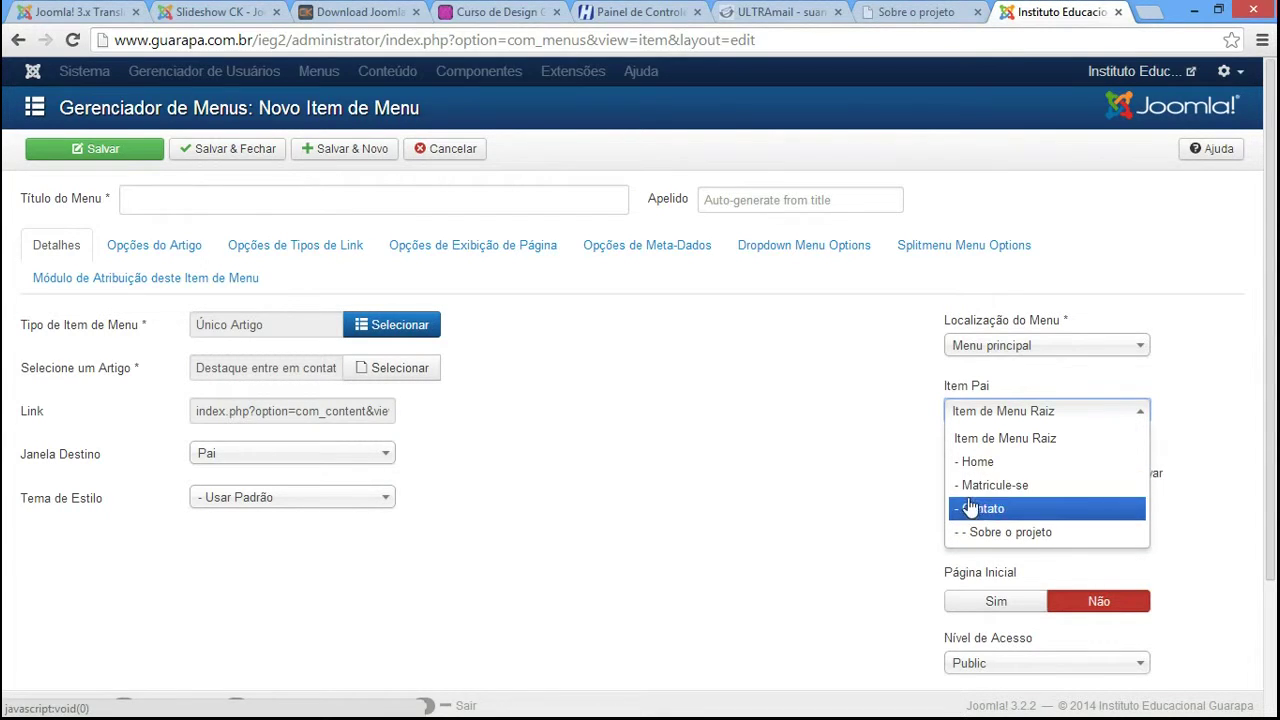
{"action": "left_click", "coordinate": [1008, 541]}
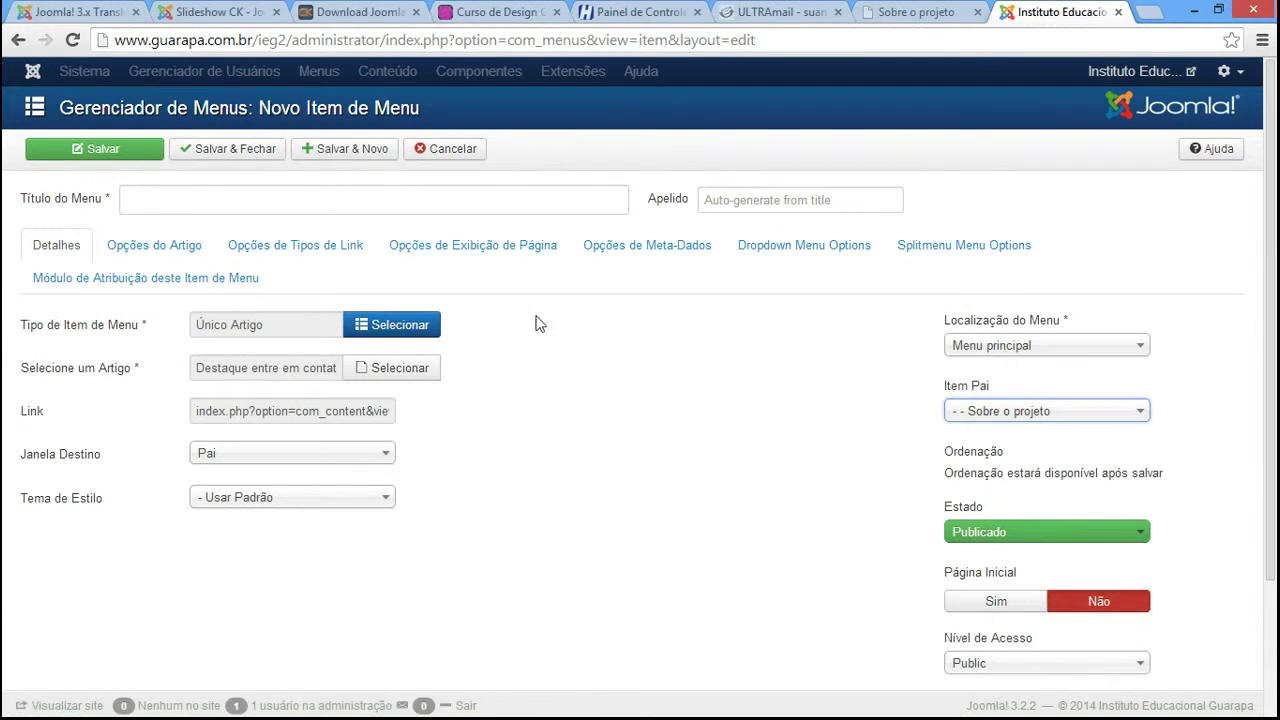
{"action": "left_click", "coordinate": [209, 192]}
{"action": "type", "text": "Pagi"}
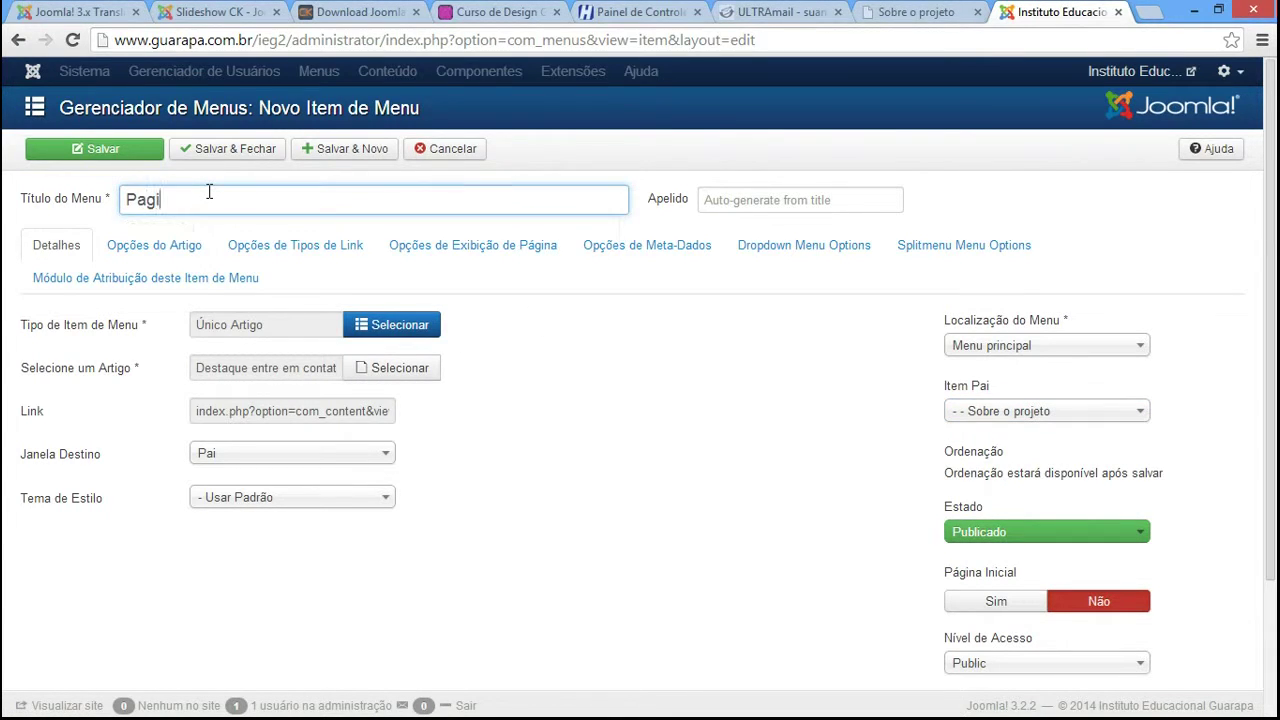
{"action": "type", "text": "na de exemplo de sub"}
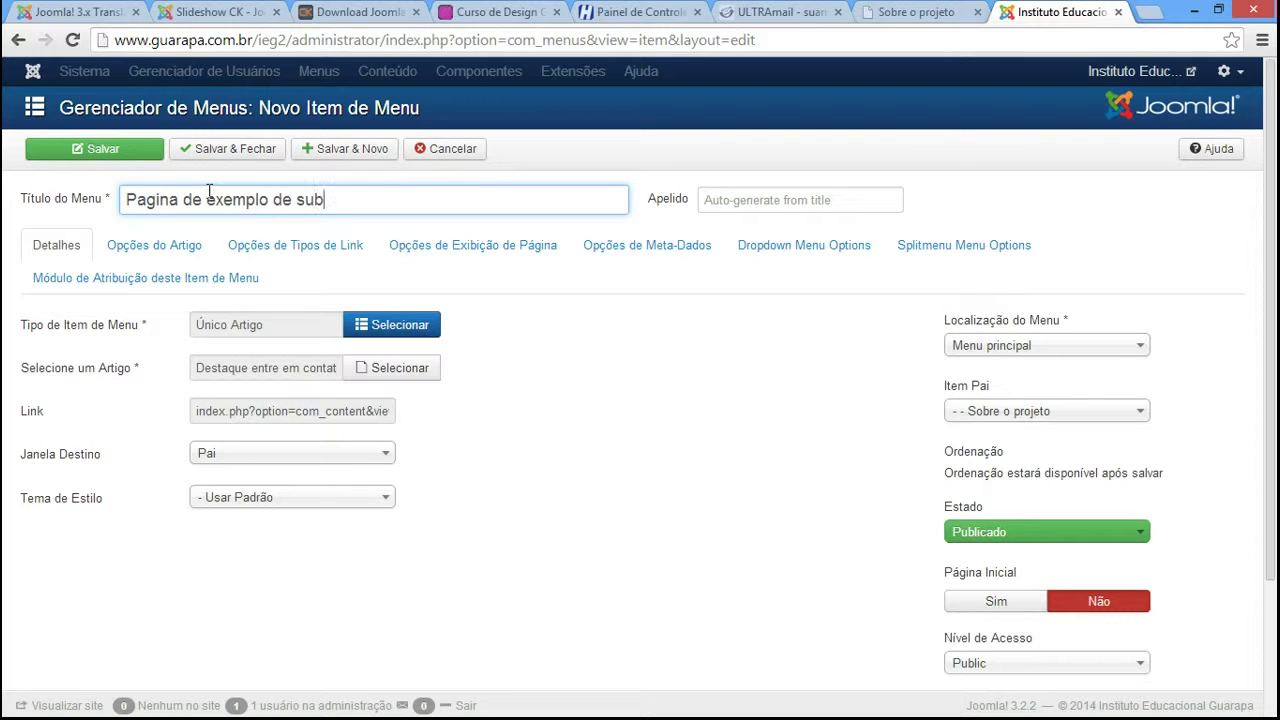
{"action": "type", "text": " item"}
{"action": "left_click", "coordinate": [99, 155]}
Reload the live site and examine the submenu of "Sobre o projeto" under Contato
{"action": "left_click", "coordinate": [916, 12]}
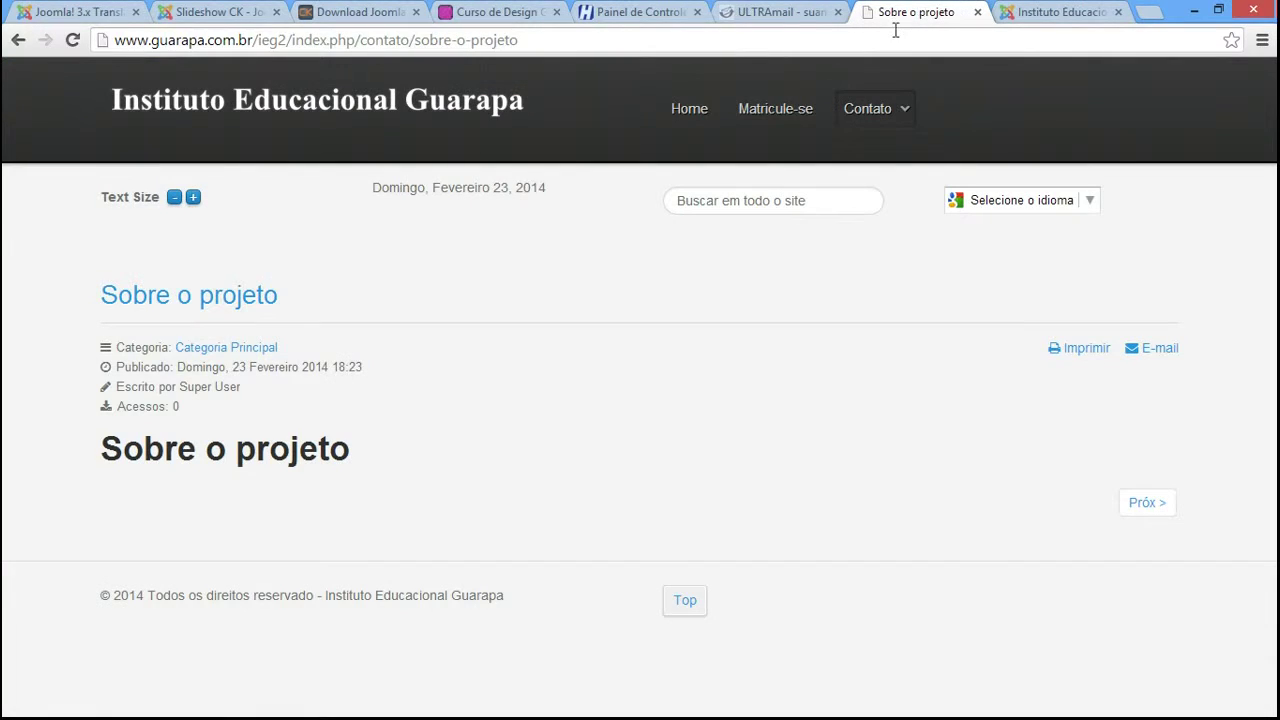
{"action": "left_click", "coordinate": [886, 37]}
{"action": "left_click", "coordinate": [70, 42]}
{"action": "mouse_move", "coordinate": [902, 116]}
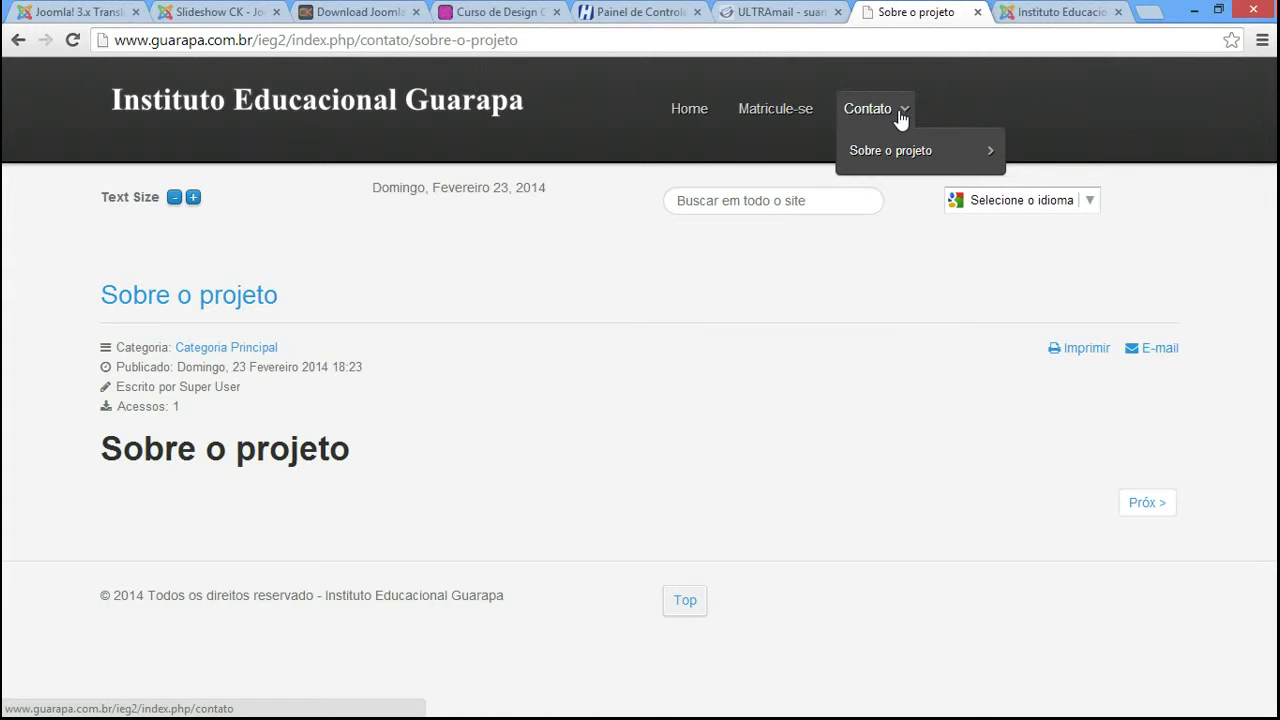
{"action": "mouse_move", "coordinate": [903, 150]}
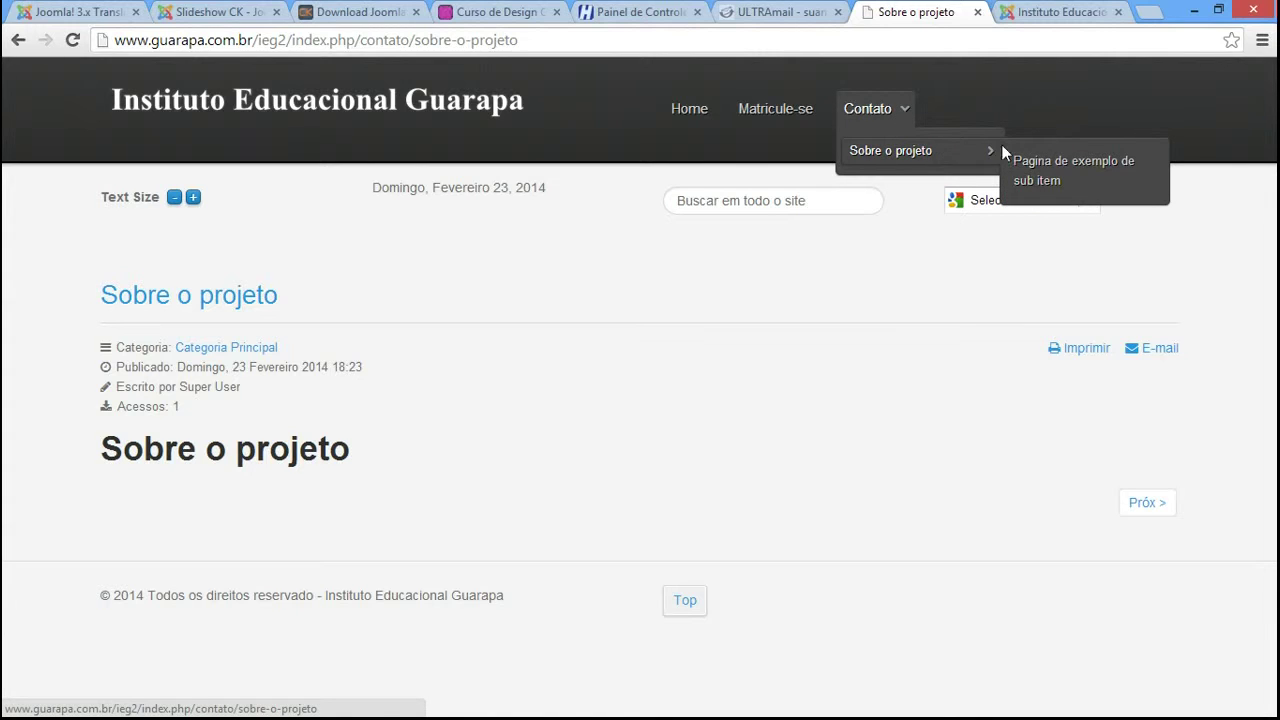